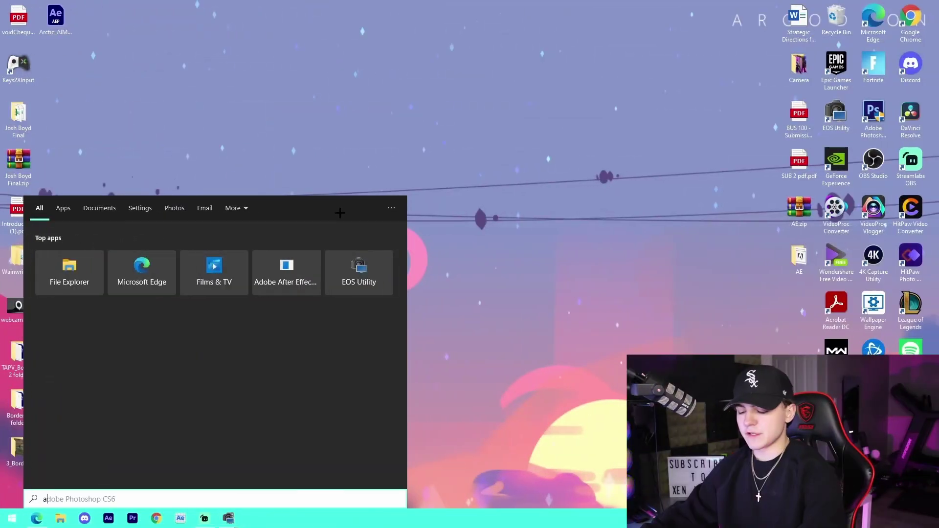
Step: Switch to After Effects 2023 and open the recent project EssentialsIntro.aep without saving the untitled project
{"action": "type", "text": "af"}
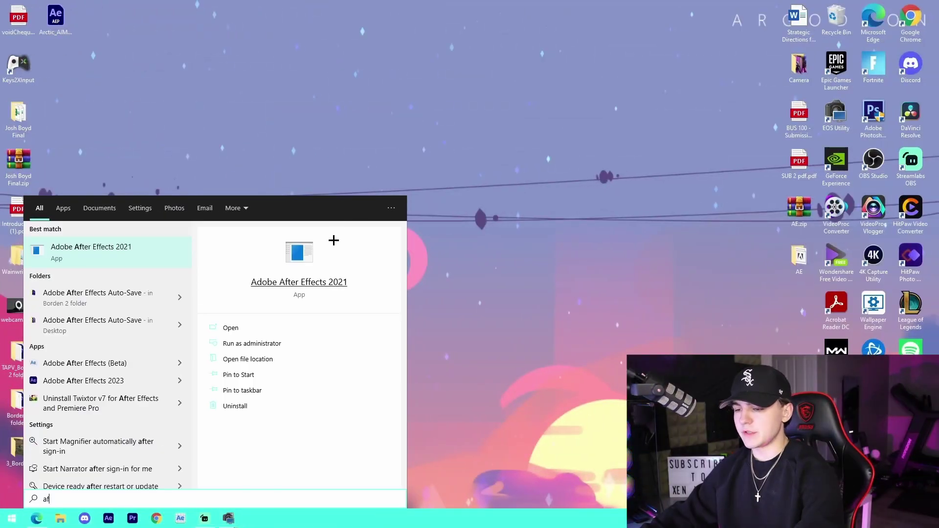
{"action": "left_click", "coordinate": [112, 518]}
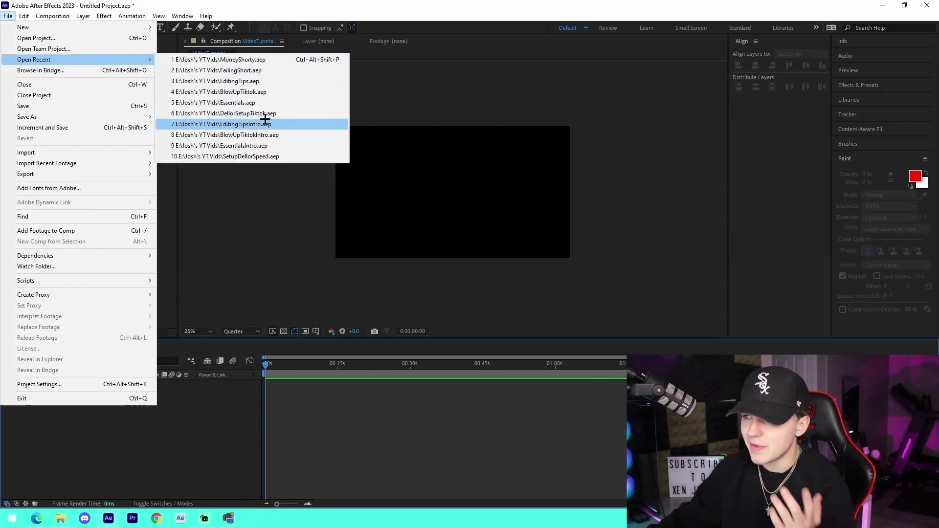
{"action": "left_click", "coordinate": [220, 145]}
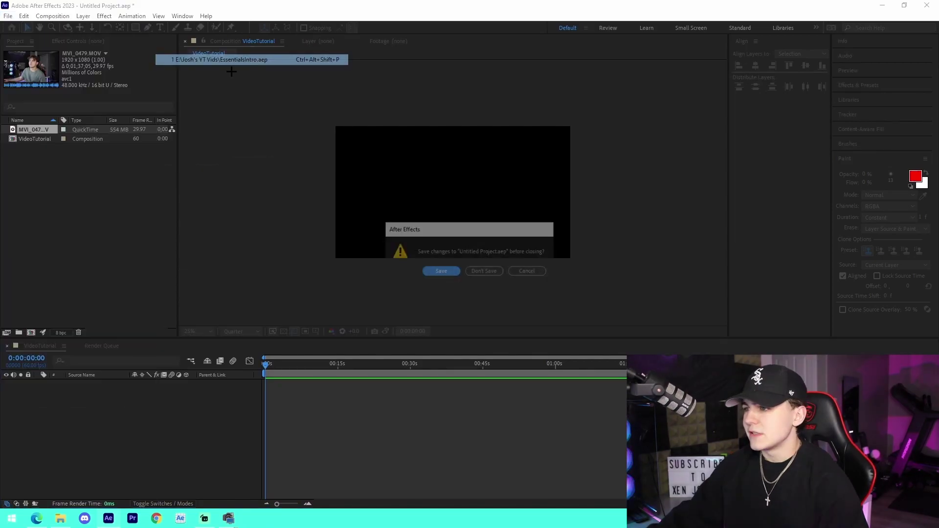
{"action": "left_click", "coordinate": [484, 271]}
{"action": "left_click", "coordinate": [37, 419]}
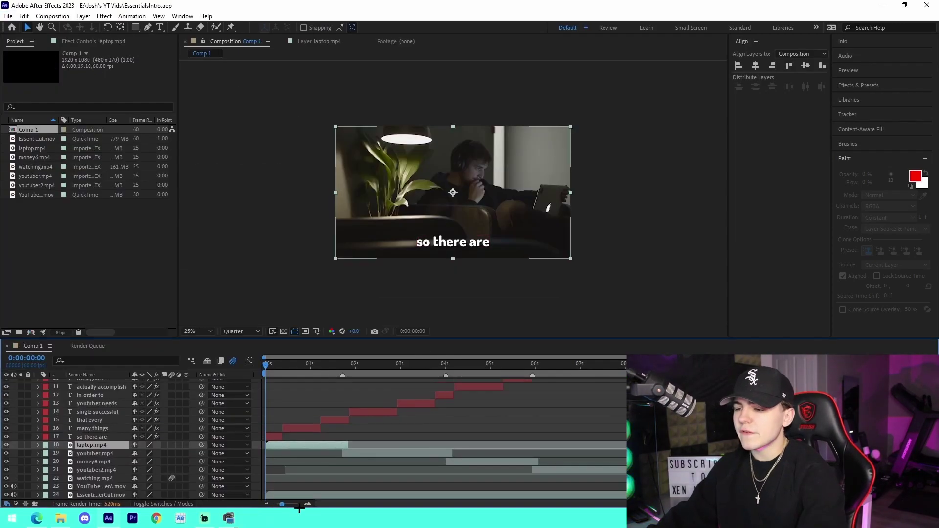
Step: Examine the caption and footage layers of Comp 1 and scrub through its first seconds to review the caption animation
{"action": "key", "text": "minus"}
{"action": "left_click", "coordinate": [504, 417]}
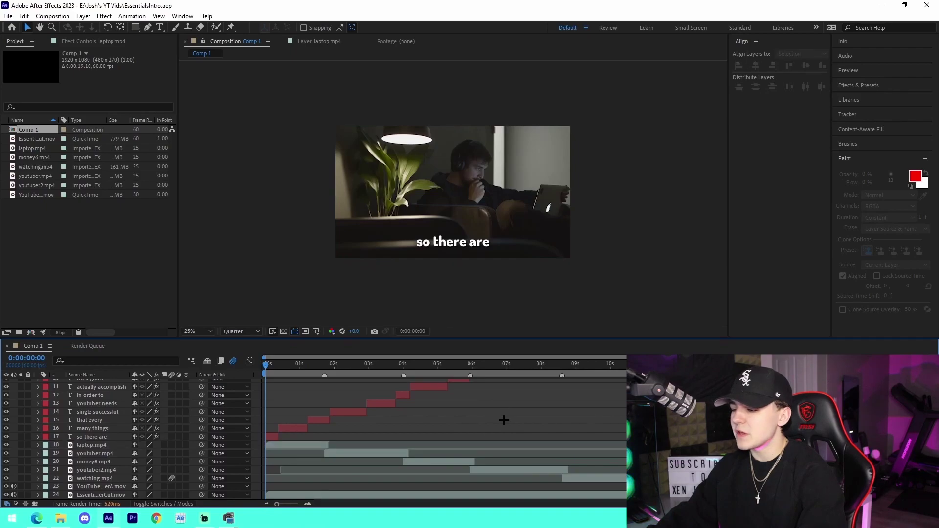
{"action": "scroll", "coordinate": [484, 435], "scroll_direction": "up", "scroll_amount": 5}
{"action": "left_click", "coordinate": [300, 363]}
{"action": "left_click_drag", "start_coordinate": [304, 364], "coordinate": [311, 363]}
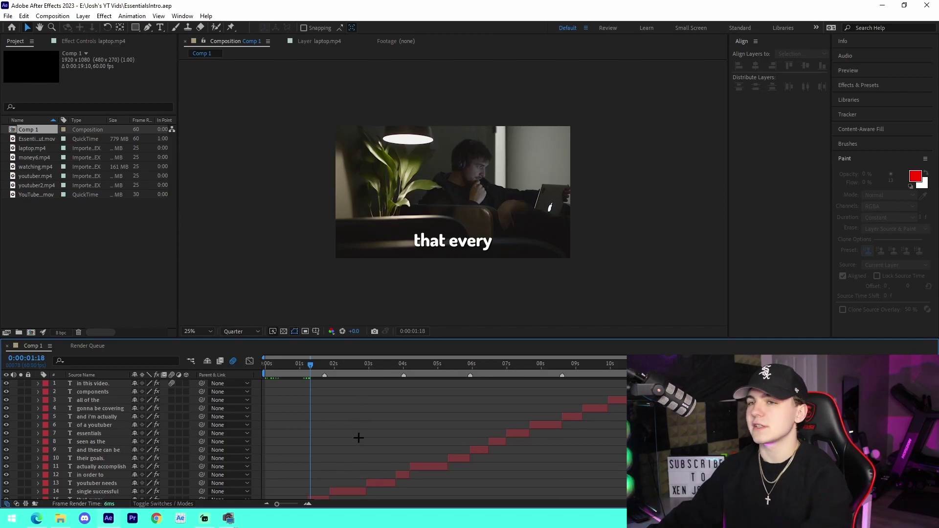
{"action": "scroll", "coordinate": [324, 432], "scroll_direction": "down", "scroll_amount": 3}
{"action": "scroll", "coordinate": [341, 434], "scroll_direction": "down", "scroll_amount": 1}
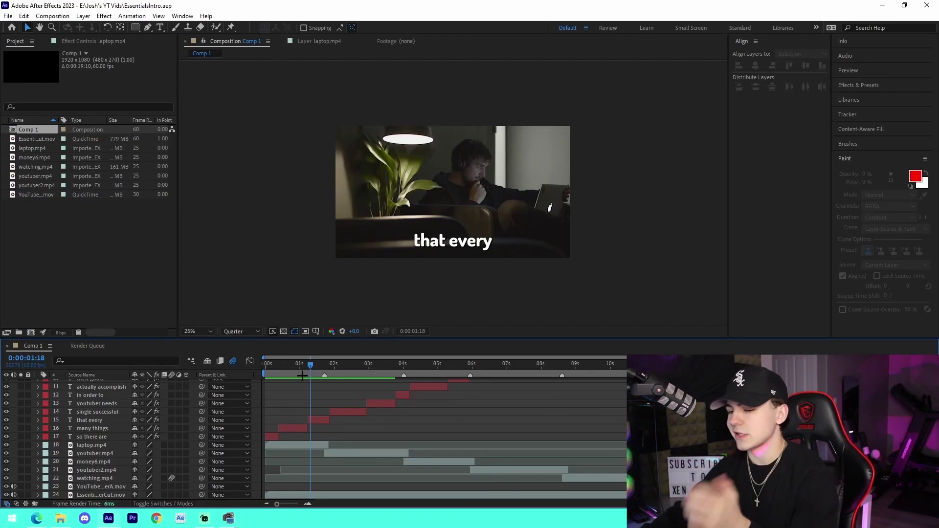
{"action": "left_click", "coordinate": [267, 367]}
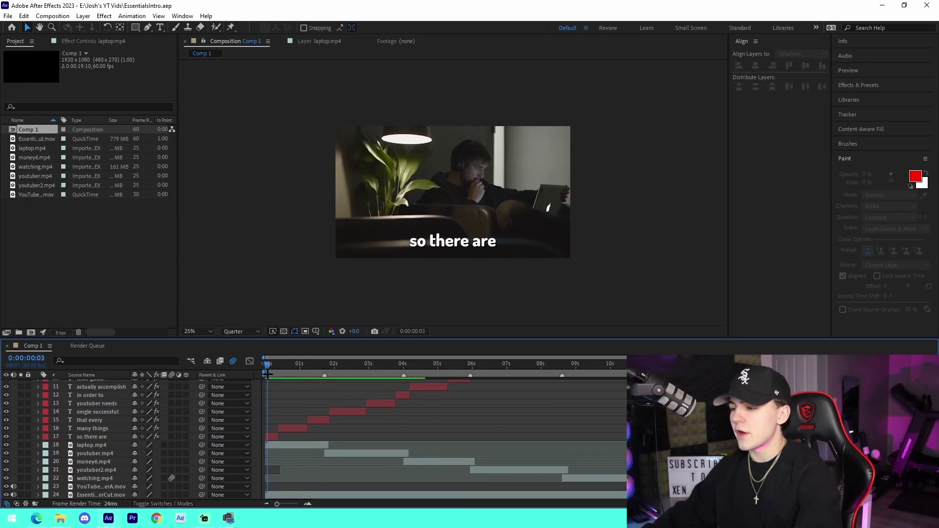
{"action": "left_click_drag", "start_coordinate": [267, 373], "coordinate": [270, 374]}
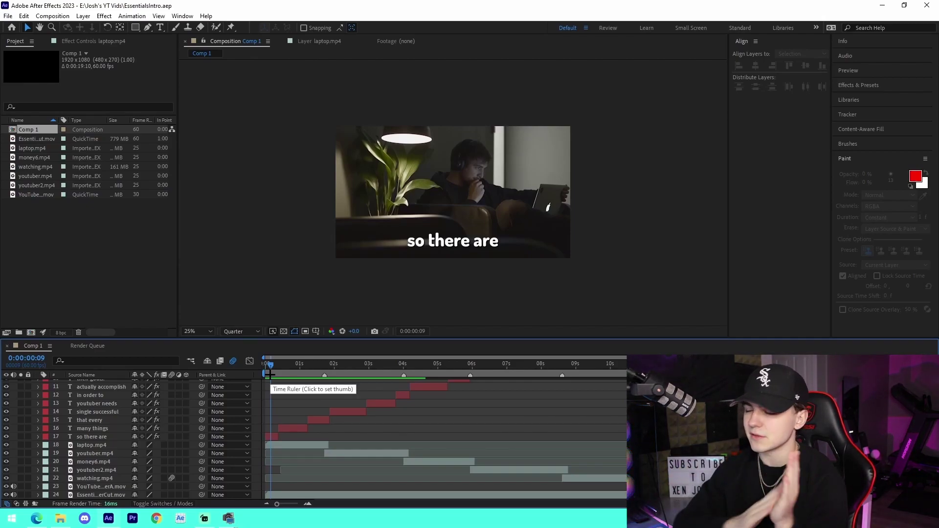
{"action": "left_click_drag", "start_coordinate": [273, 365], "coordinate": [265, 388]}
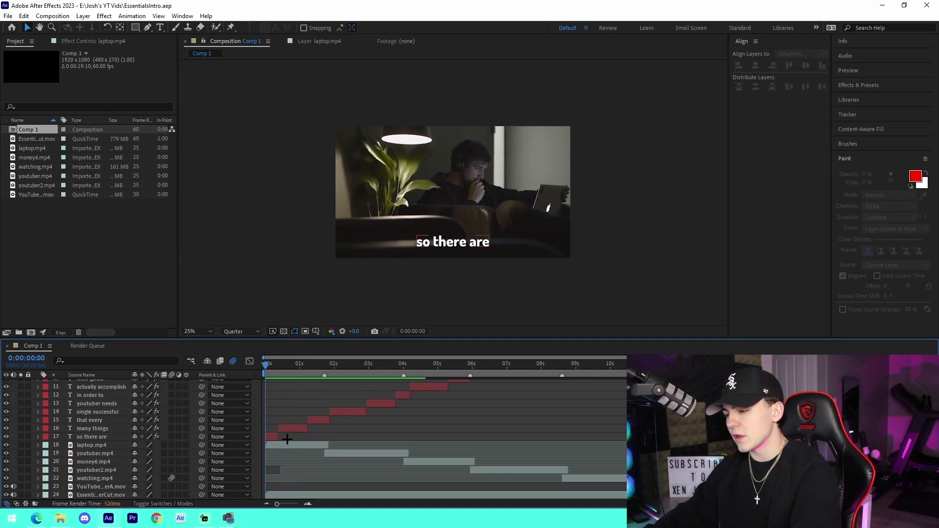
Step: Show the Scale keyframes of the "so there are" text layer and examine their spacing
{"action": "left_click", "coordinate": [272, 437]}
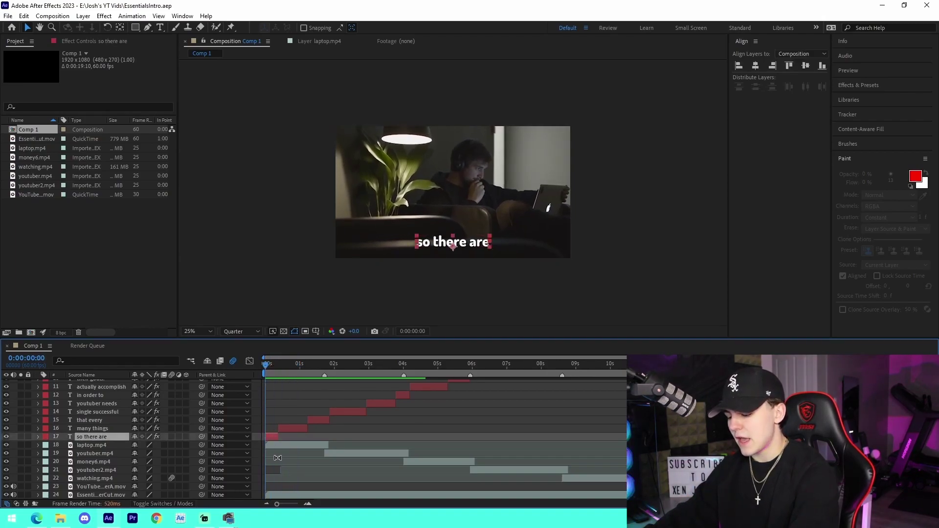
{"action": "key", "text": "s"}
{"action": "left_click", "coordinate": [309, 504]}
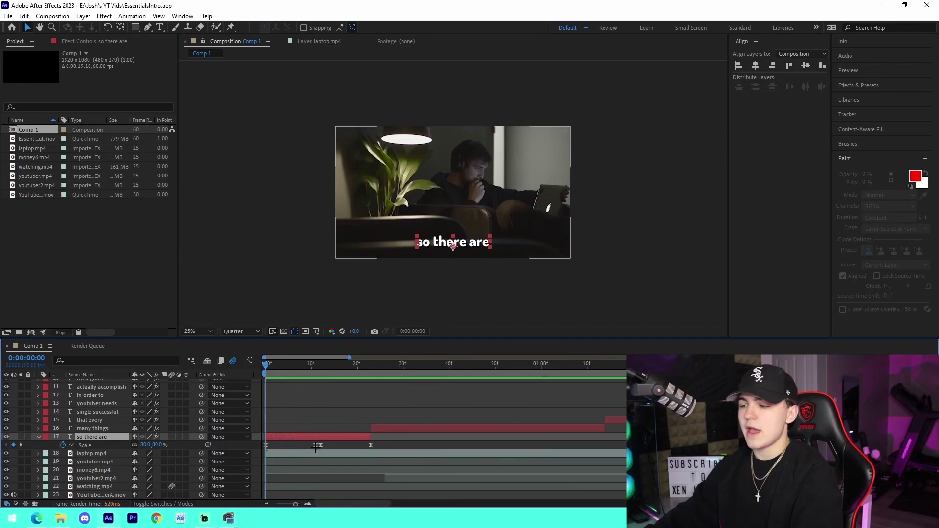
{"action": "left_click", "coordinate": [286, 401]}
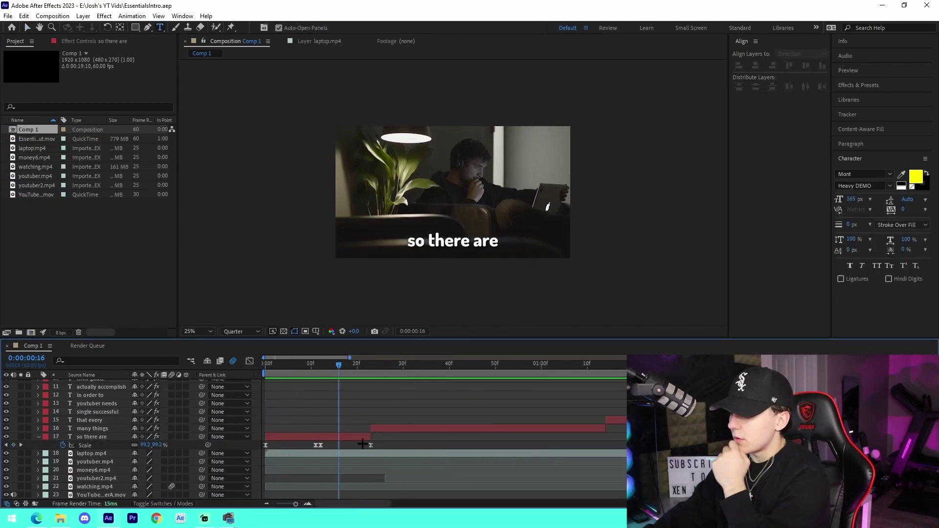
{"action": "left_click", "coordinate": [350, 438]}
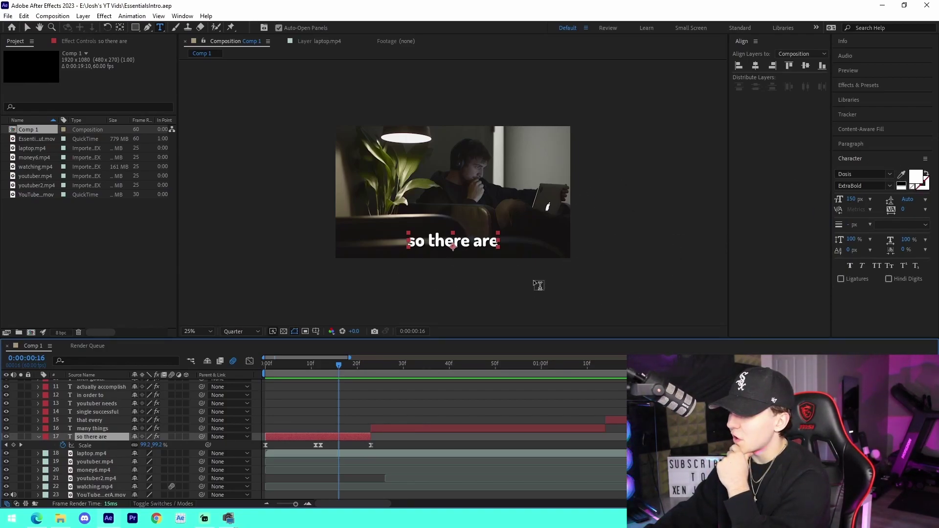
{"action": "left_click", "coordinate": [346, 402]}
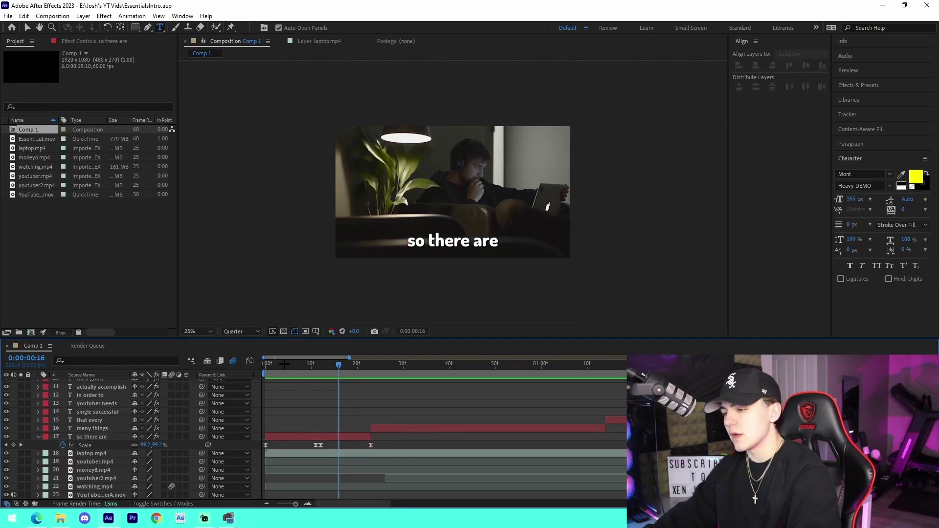
Step: Select all Scale keyframes of the "so there are" layer and examine their curve in the Graph Editor
{"action": "left_click_drag", "start_coordinate": [283, 365], "coordinate": [370, 370]}
{"action": "left_click", "coordinate": [315, 438]}
{"action": "left_click", "coordinate": [300, 437]}
{"action": "left_click_drag", "start_coordinate": [380, 461], "coordinate": [257, 441]}
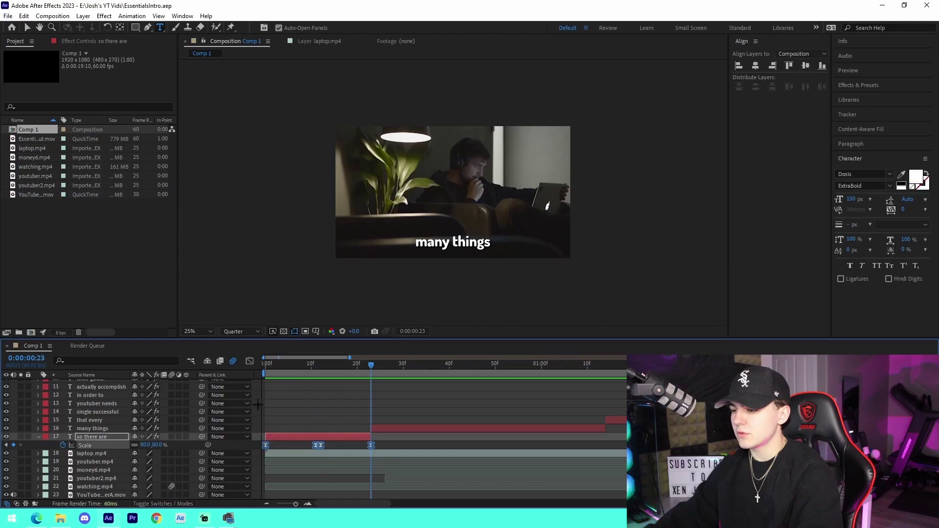
{"action": "left_click", "coordinate": [250, 361]}
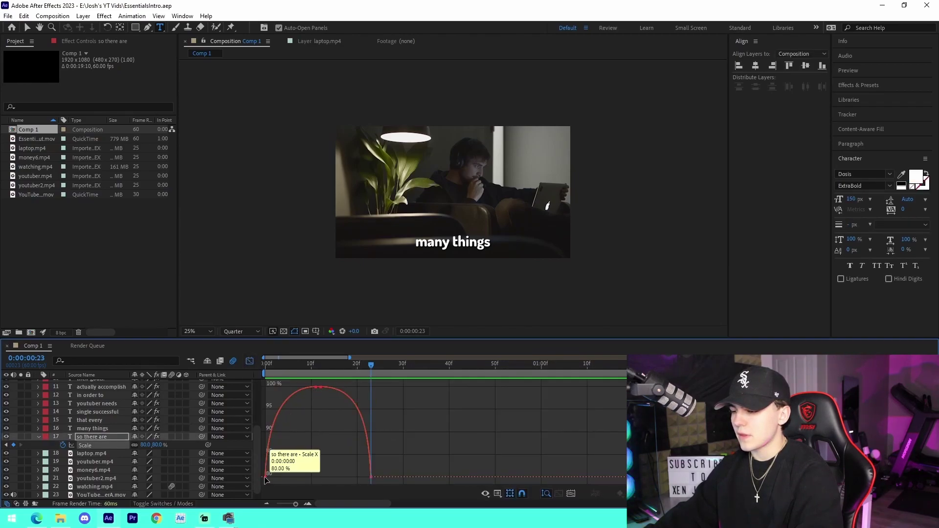
{"action": "left_click", "coordinate": [315, 369]}
{"action": "key", "text": "space"}
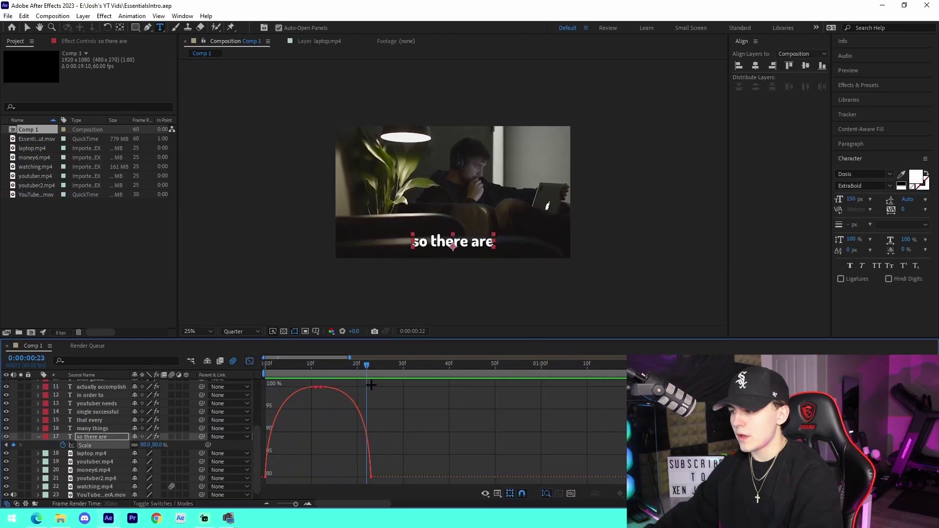
{"action": "left_click", "coordinate": [249, 361]}
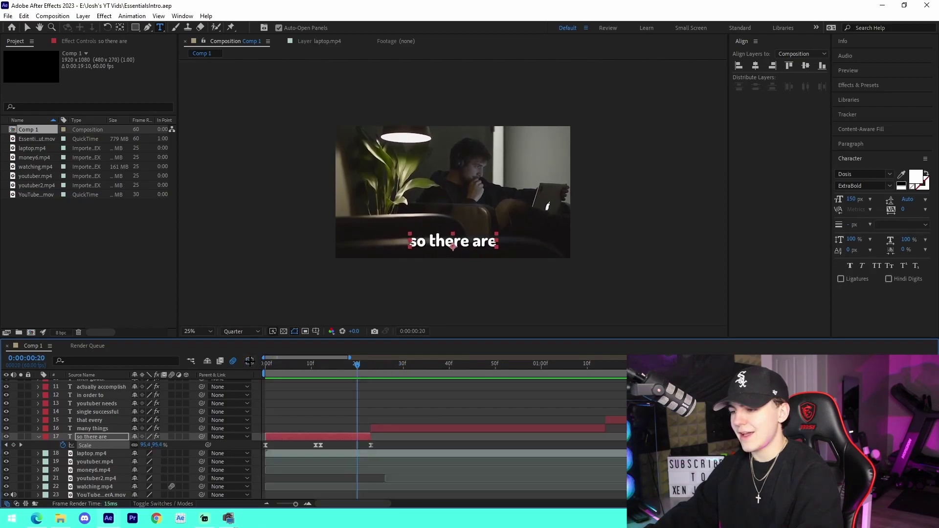
Step: Duplicate the "so there are" text layer, then remove the copy's Scale keyframes and set its Scale to 100%
{"action": "left_click", "coordinate": [287, 382]}
{"action": "scroll", "coordinate": [286, 383], "scroll_direction": "up", "scroll_amount": 2}
{"action": "left_click_drag", "start_coordinate": [277, 368], "coordinate": [236, 374]}
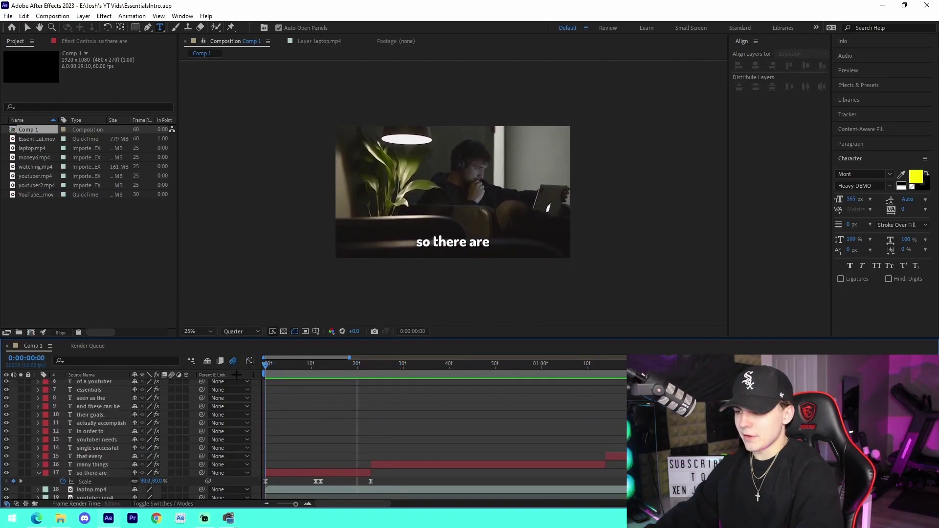
{"action": "left_click", "coordinate": [304, 472]}
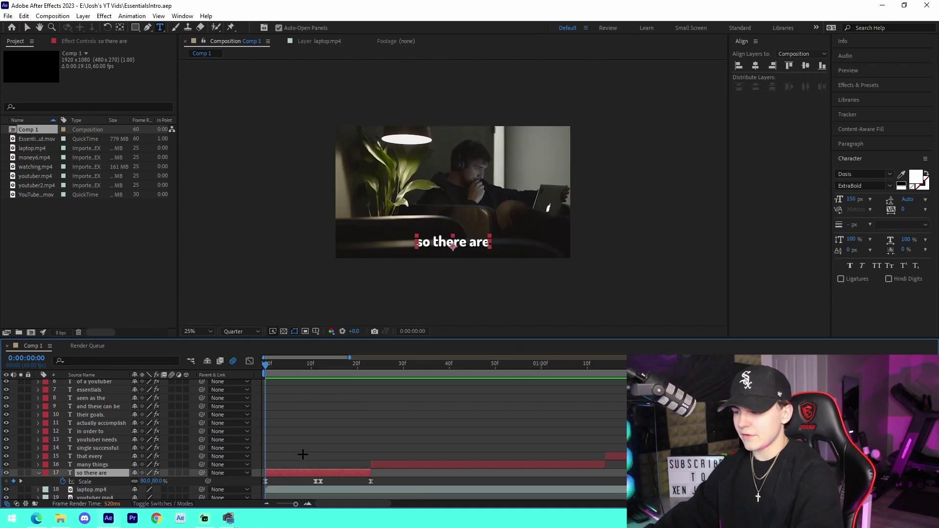
{"action": "key", "text": "ctrl+d"}
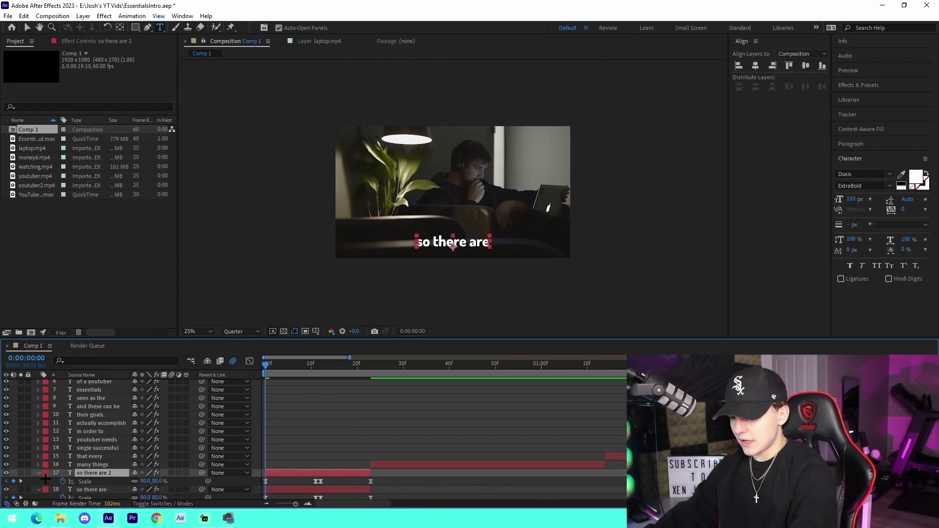
{"action": "left_click", "coordinate": [62, 481]}
{"action": "key", "text": "Return"}
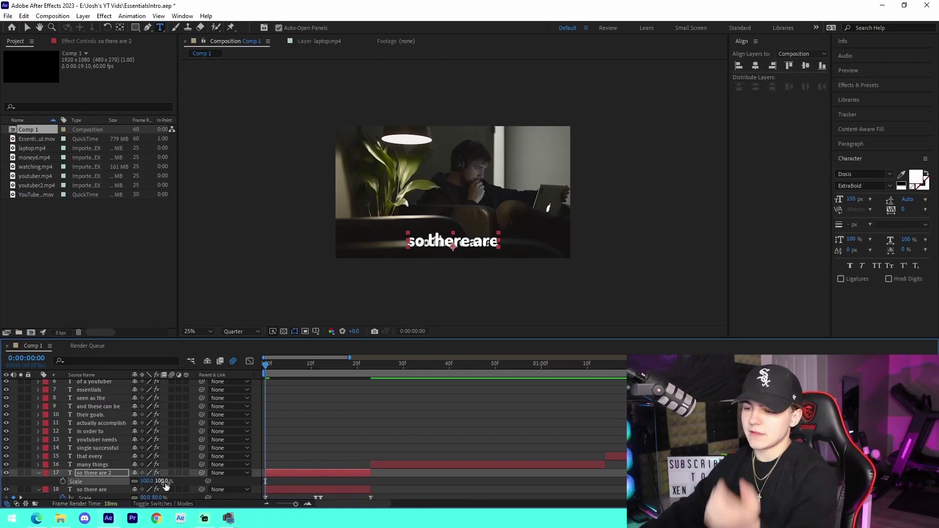
Step: Hide the original "so there are" layer so only its duplicate is displayed
{"action": "left_click", "coordinate": [342, 438]}
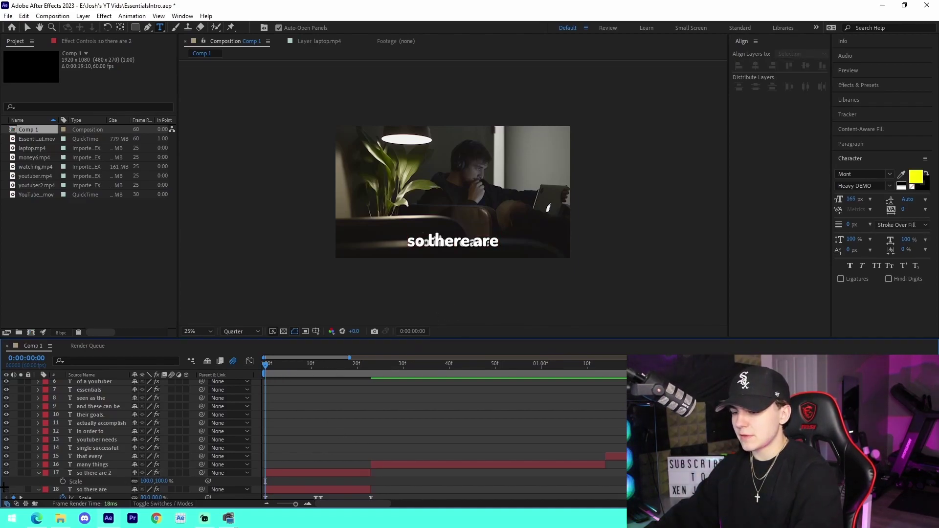
{"action": "left_click", "coordinate": [309, 471]}
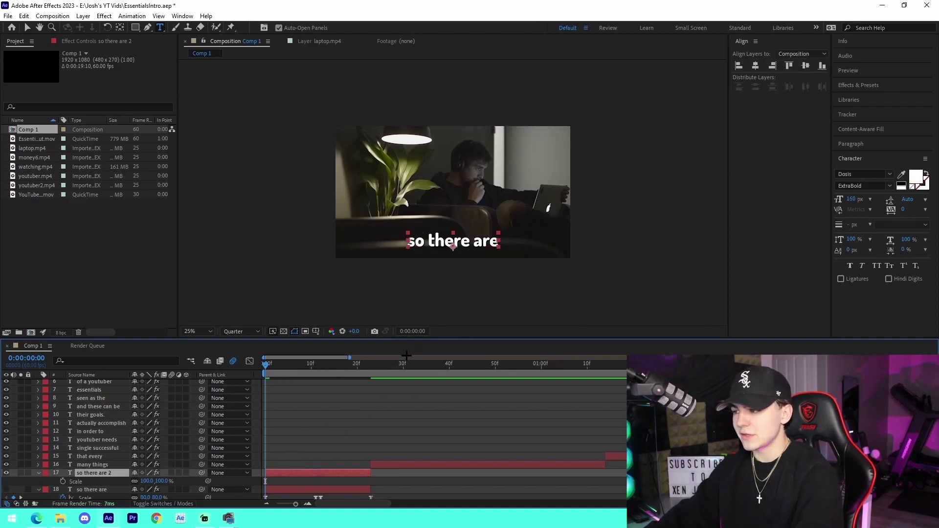
{"action": "left_click", "coordinate": [370, 414]}
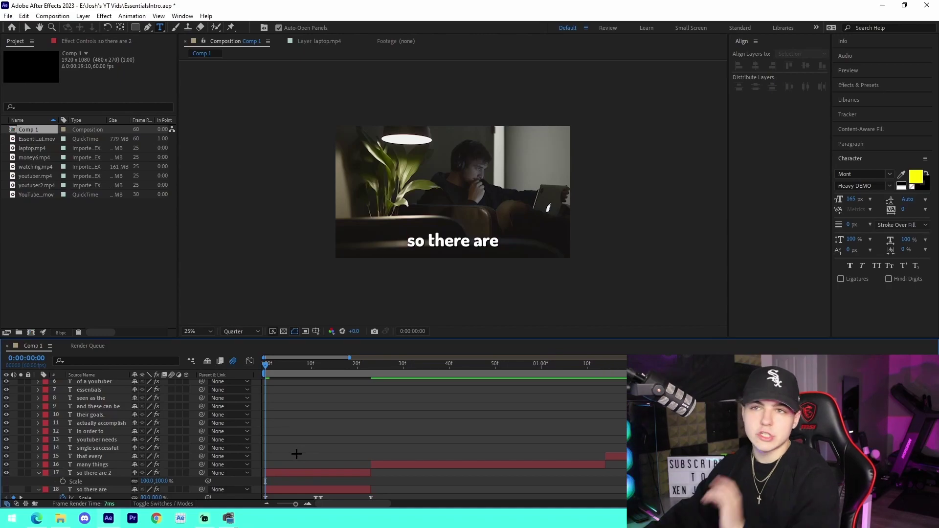
Step: Keyframe the Scale of the "so there are 2" layer at 80% on frame 0 and 100% on frame 11
{"action": "left_click", "coordinate": [302, 471]}
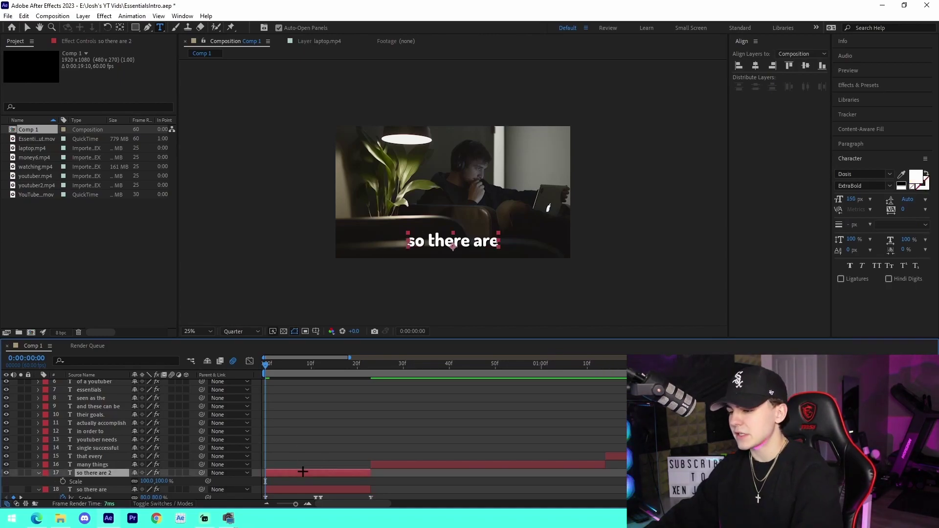
{"action": "left_click", "coordinate": [147, 481]}
{"action": "type", "text": "80"}
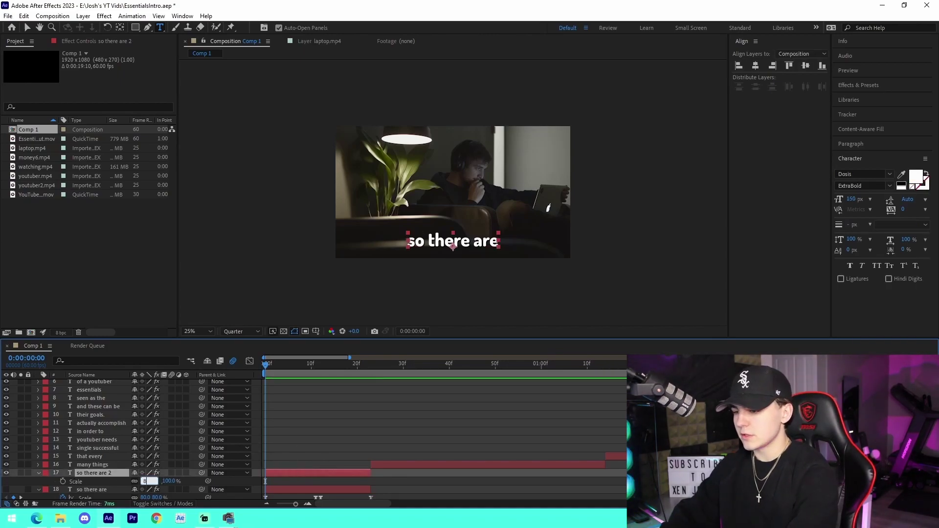
{"action": "key", "text": "Return"}
{"action": "left_click", "coordinate": [287, 414]}
{"action": "key", "text": "k"}
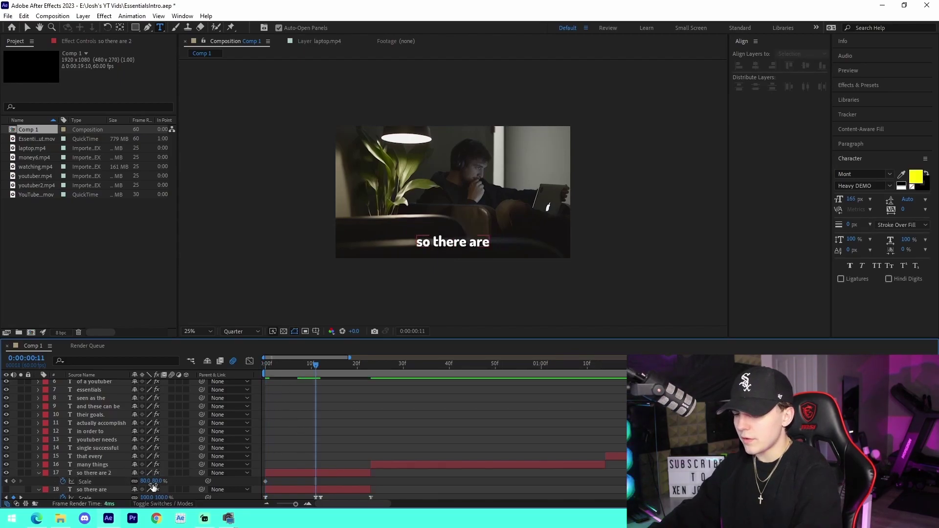
{"action": "key", "text": "Return"}
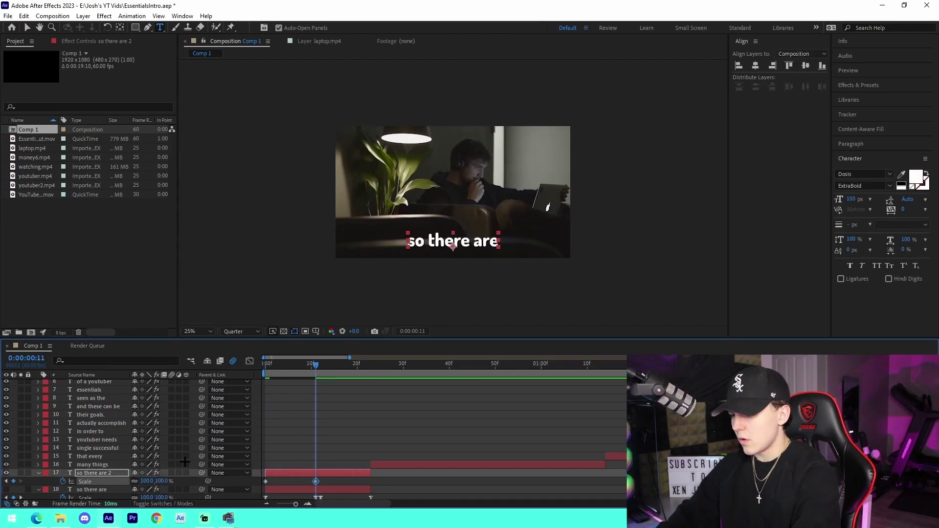
Step: Add a 100% Scale keyframe to the duplicate caption at frame 12 and an 80% one at frame 23
{"action": "key", "text": "k"}
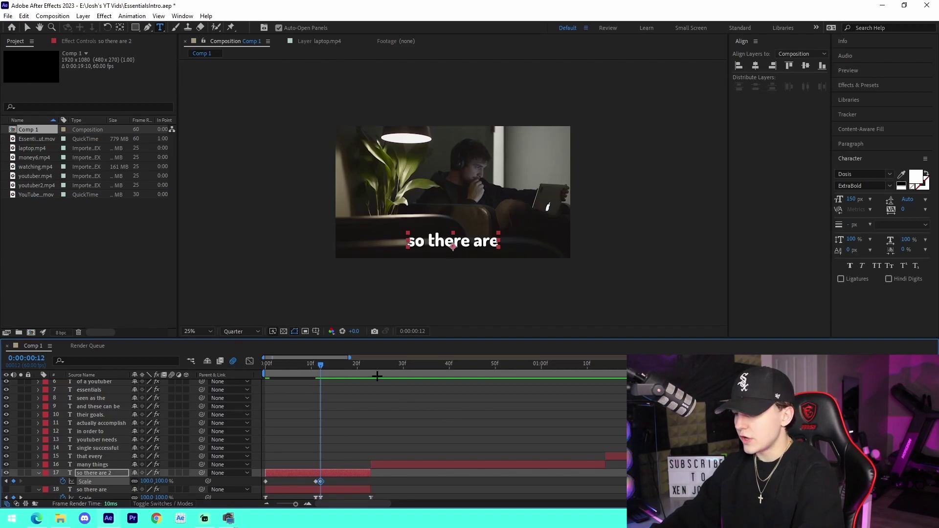
{"action": "key", "text": "k"}
{"action": "left_click", "coordinate": [146, 482]}
{"action": "type", "text": "80"}
{"action": "key", "text": "Return"}
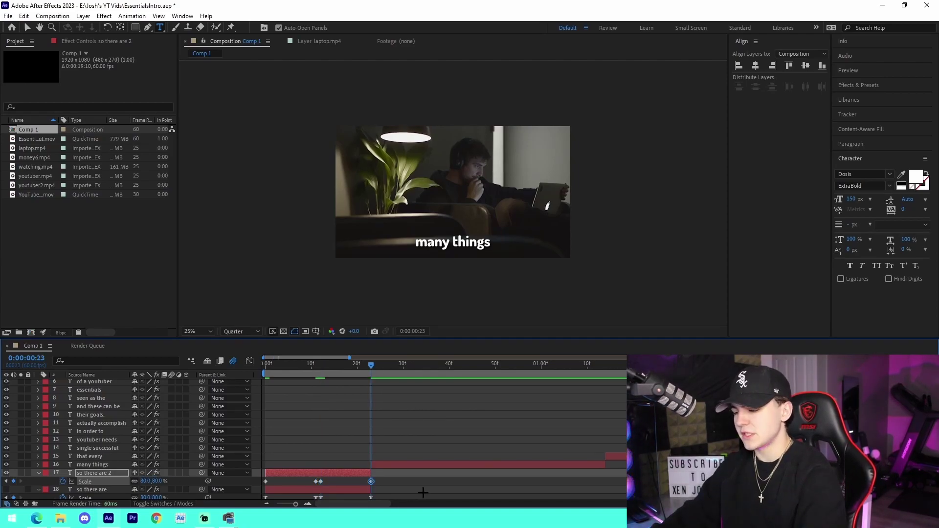
Step: Apply Easy Ease to all four Scale keyframes of "so there are 2" and show their curve in the Graph Editor
{"action": "left_click_drag", "start_coordinate": [423, 493], "coordinate": [268, 480]}
{"action": "key", "text": "F9"}
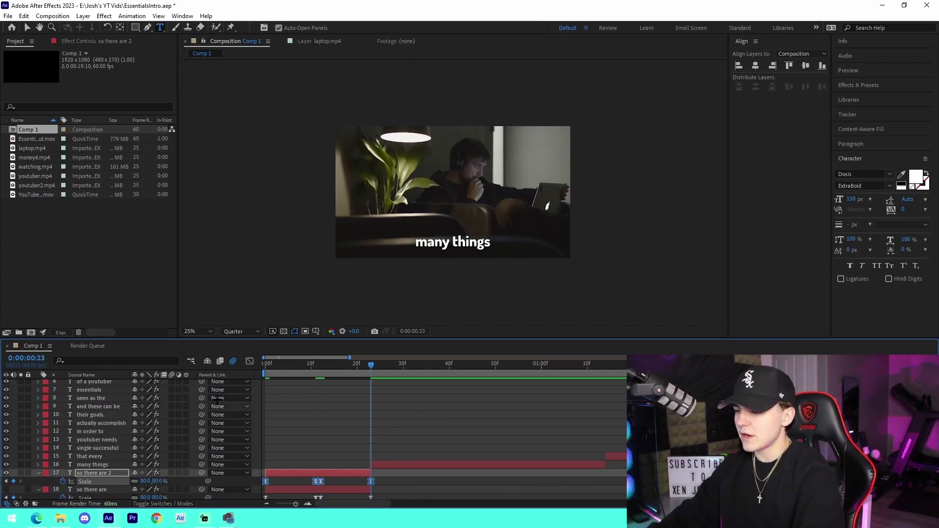
{"action": "left_click", "coordinate": [249, 361]}
Step: Reshape the pop-in half of the Scale curve of "so there are 2" so it rises steeply from frame 0 and flattens towards frame 11
{"action": "left_click", "coordinate": [307, 503]}
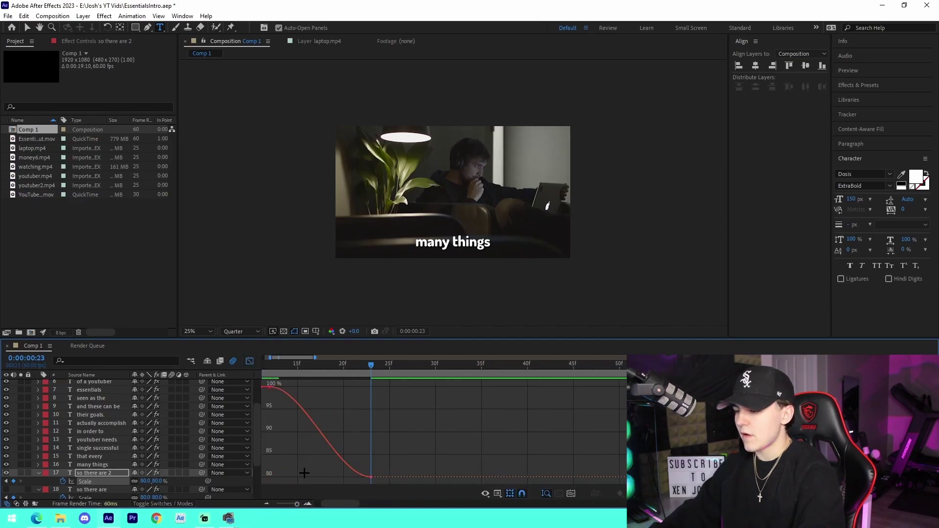
{"action": "scroll", "coordinate": [304, 471], "scroll_direction": "left", "scroll_amount": 3}
{"action": "left_click", "coordinate": [266, 477]}
{"action": "left_click_drag", "start_coordinate": [297, 477], "coordinate": [270, 389]}
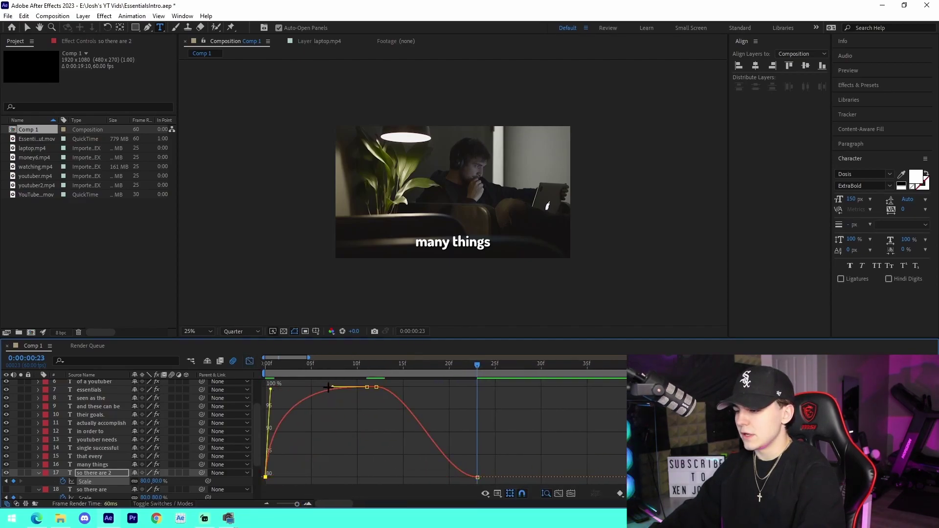
{"action": "left_click_drag", "start_coordinate": [333, 387], "coordinate": [275, 388]}
Step: Reshape the pop-out half of the Scale curve so it holds near 100% after frame 12 and drops steeply into frame 23
{"action": "left_click", "coordinate": [404, 390]}
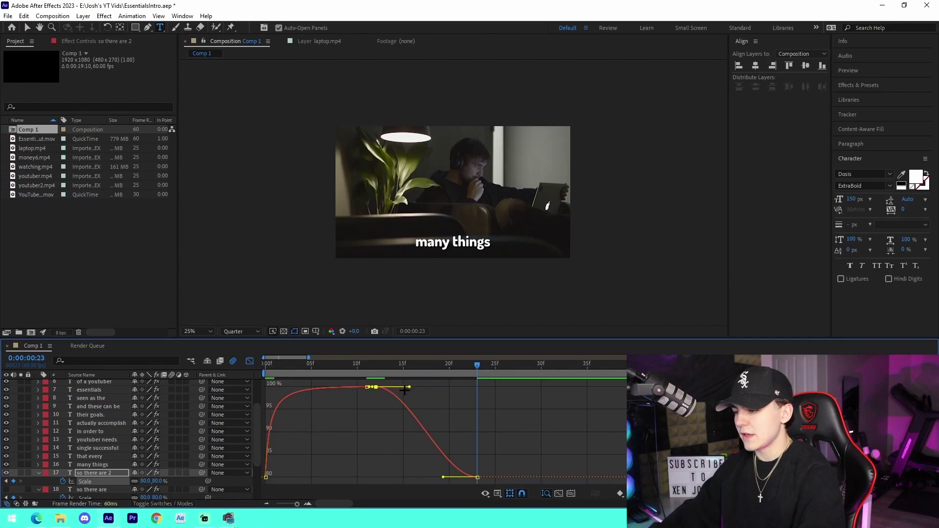
{"action": "left_click_drag", "start_coordinate": [410, 387], "coordinate": [451, 387]}
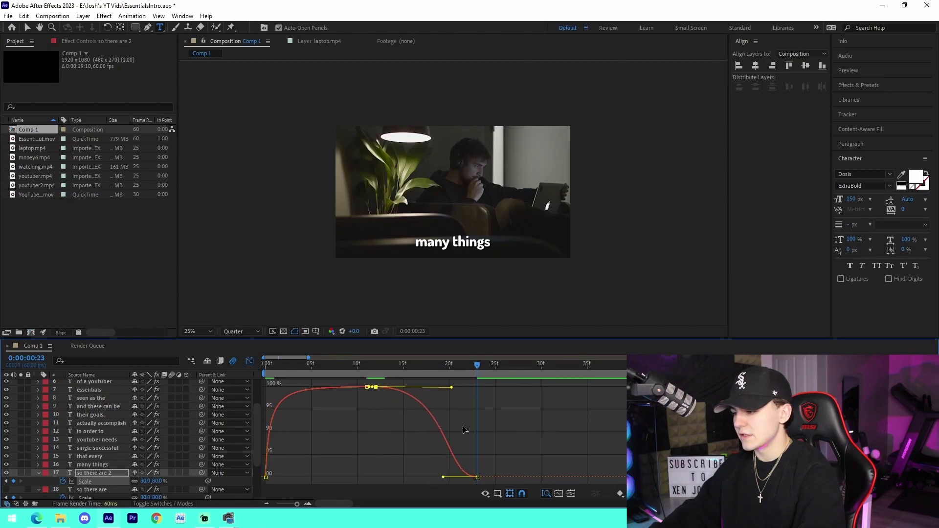
{"action": "left_click_drag", "start_coordinate": [443, 477], "coordinate": [463, 403]}
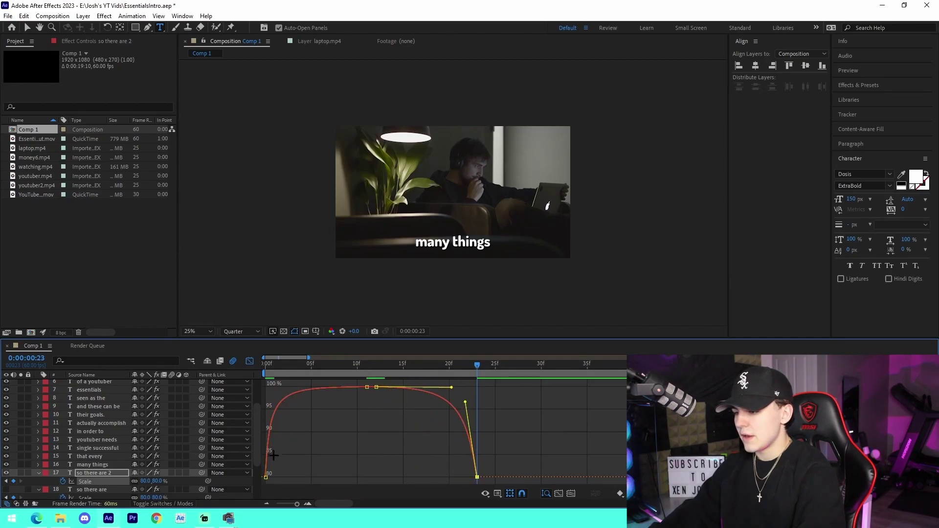
Step: Soften the bend of the pop-in curve slightly, preview the caption animation and save the project
{"action": "left_click_drag", "start_coordinate": [265, 474], "coordinate": [283, 388]}
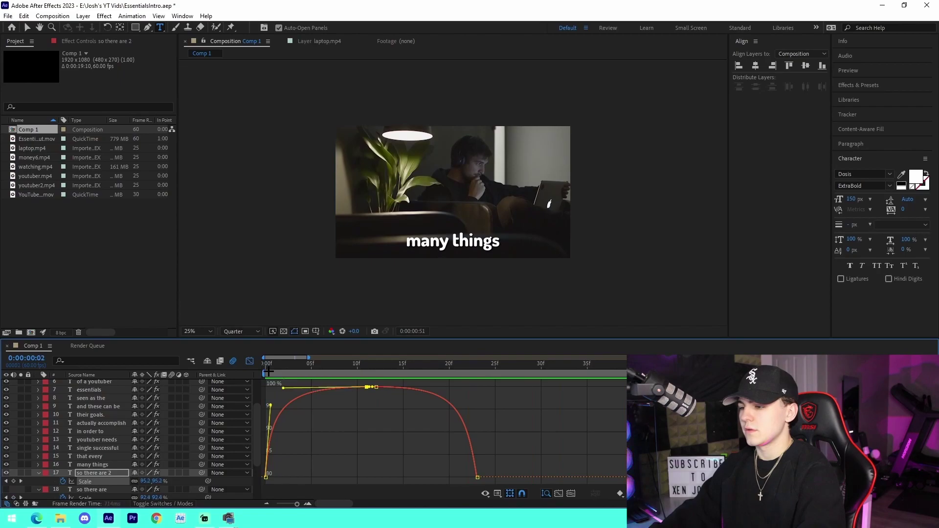
{"action": "key", "text": "space"}
{"action": "key", "text": "ctrl+s"}
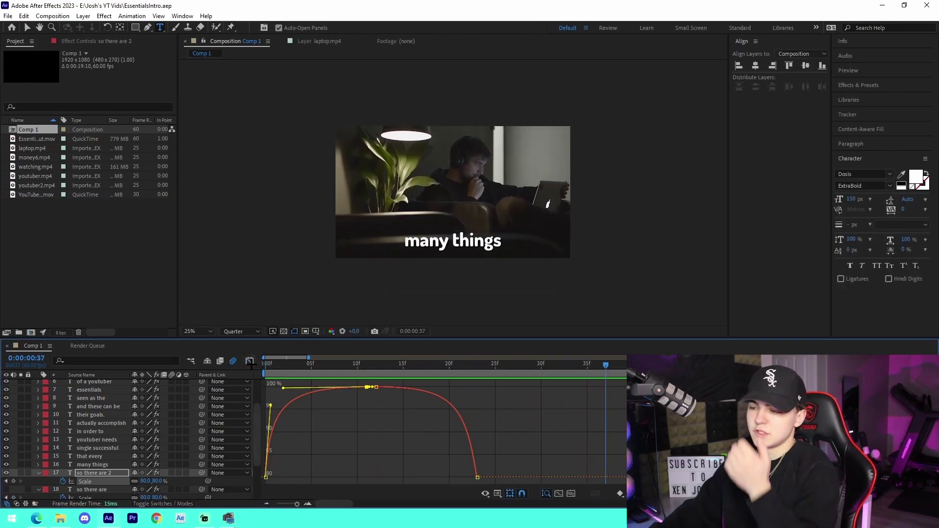
Step: Leave the Graph Editor and delete the duplicate caption layer "so there are 2"
{"action": "left_click", "coordinate": [249, 361]}
{"action": "left_click", "coordinate": [357, 449]}
{"action": "left_click", "coordinate": [336, 471]}
{"action": "key", "text": "BackSpace"}
{"action": "key", "text": "equal"}
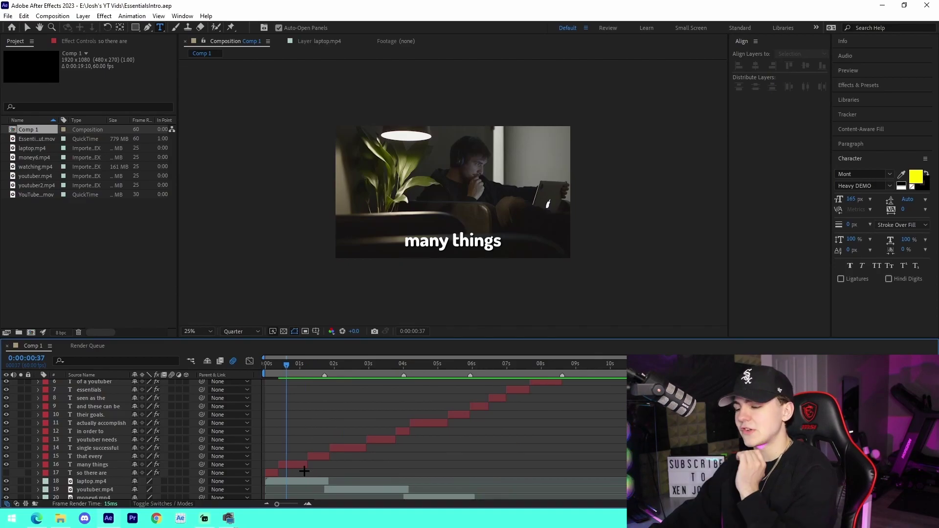
Step: Review the opening laptop.mp4 clip by scrubbing the start of the timeline
{"action": "left_click", "coordinate": [310, 481]}
{"action": "left_click", "coordinate": [295, 391]}
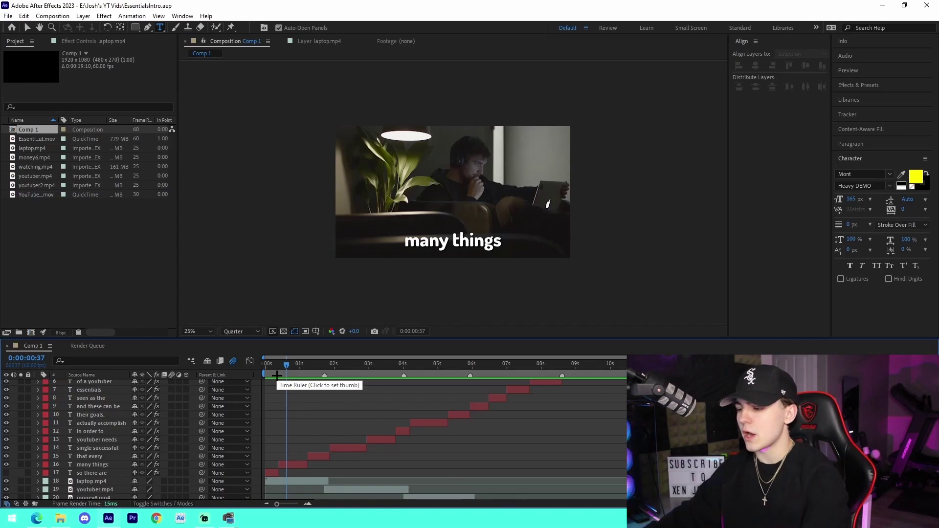
{"action": "left_click_drag", "start_coordinate": [282, 369], "coordinate": [259, 367]}
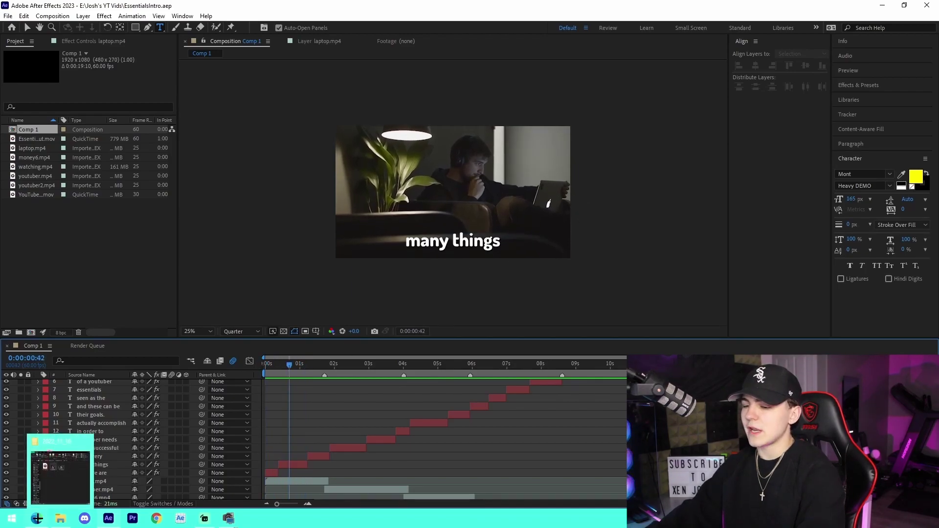
Step: Switch to the Edge browser, open pexels.com in a new tab and maximize the window
{"action": "left_click", "coordinate": [37, 518]}
{"action": "left_click", "coordinate": [388, 95]}
{"action": "type", "text": "pexels.com"}
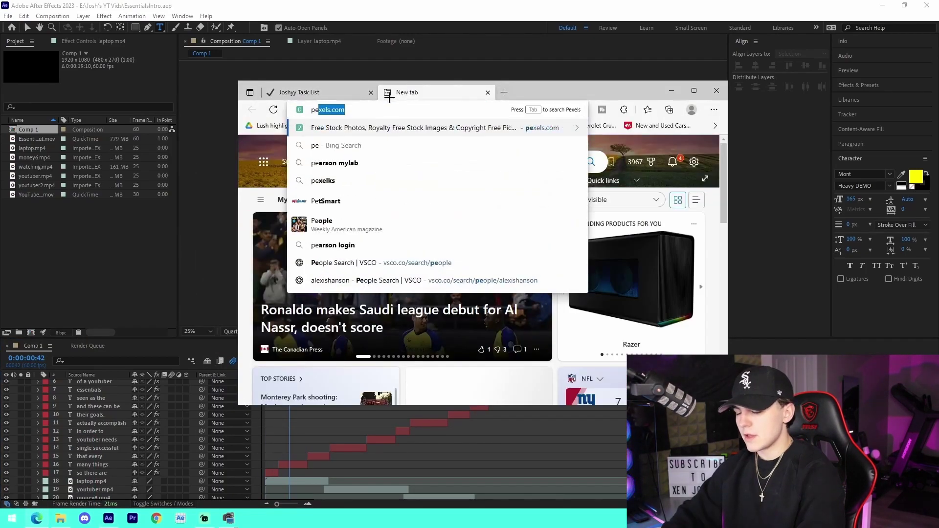
{"action": "key", "text": "Return"}
{"action": "left_click", "coordinate": [693, 90]}
Step: Search Pexels for "laptop", limit the results to videos and browse them for B-roll clips
{"action": "left_click", "coordinate": [356, 183]}
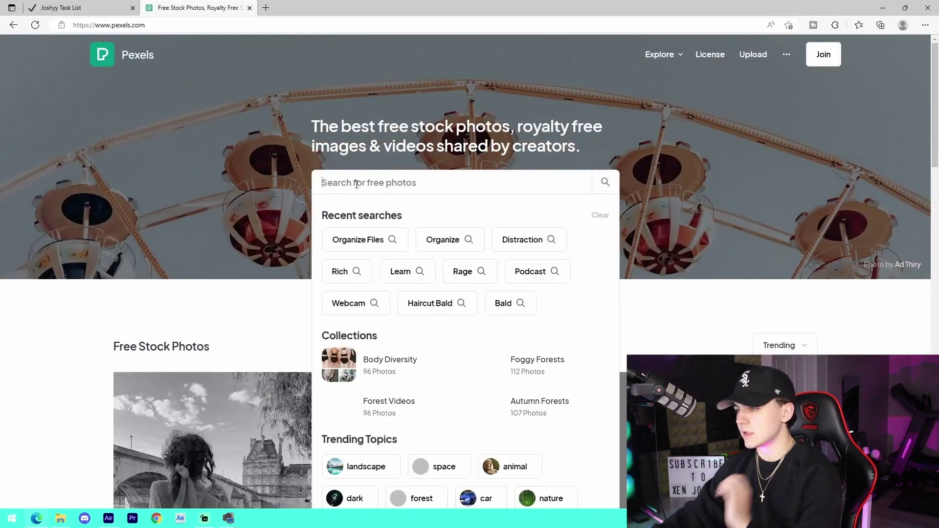
{"action": "type", "text": "laptop"}
{"action": "key", "text": "Return"}
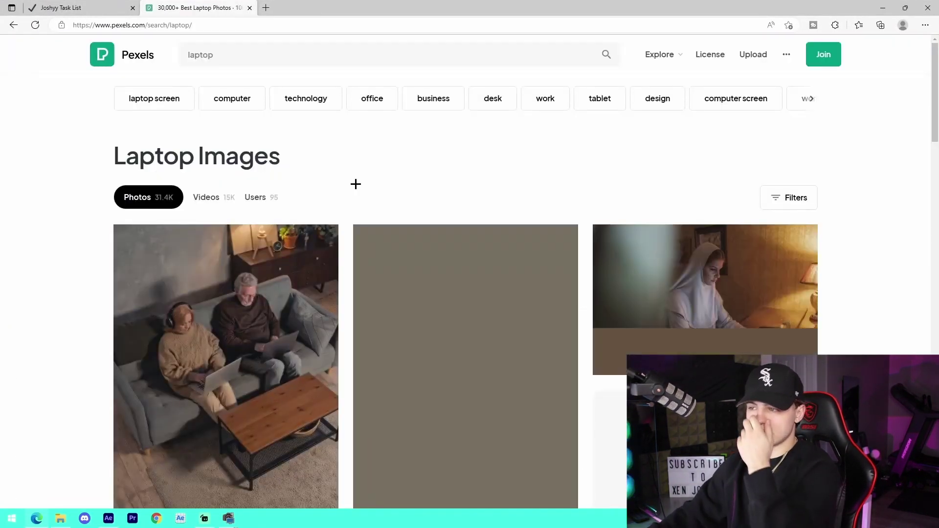
{"action": "left_click", "coordinate": [210, 198]}
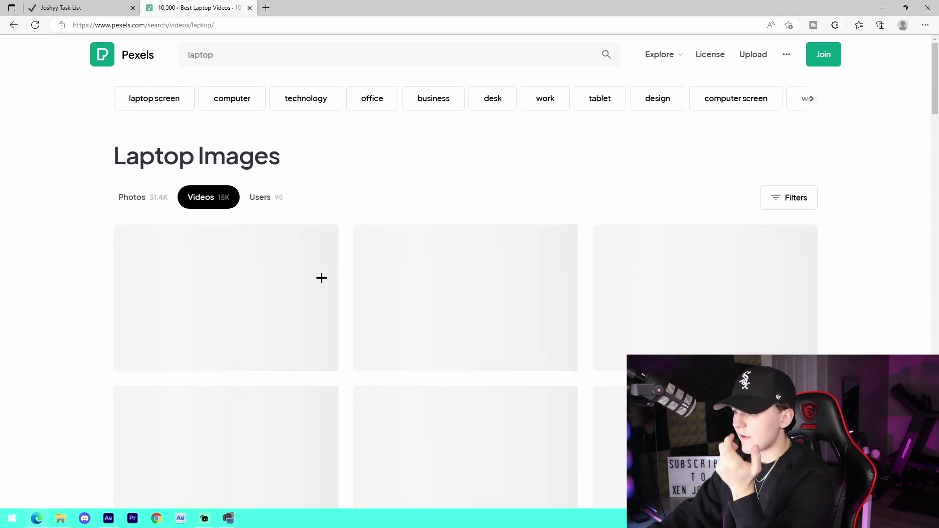
{"action": "scroll", "coordinate": [403, 289], "scroll_direction": "down", "scroll_amount": 3}
{"action": "scroll", "coordinate": [403, 288], "scroll_direction": "down", "scroll_amount": 5}
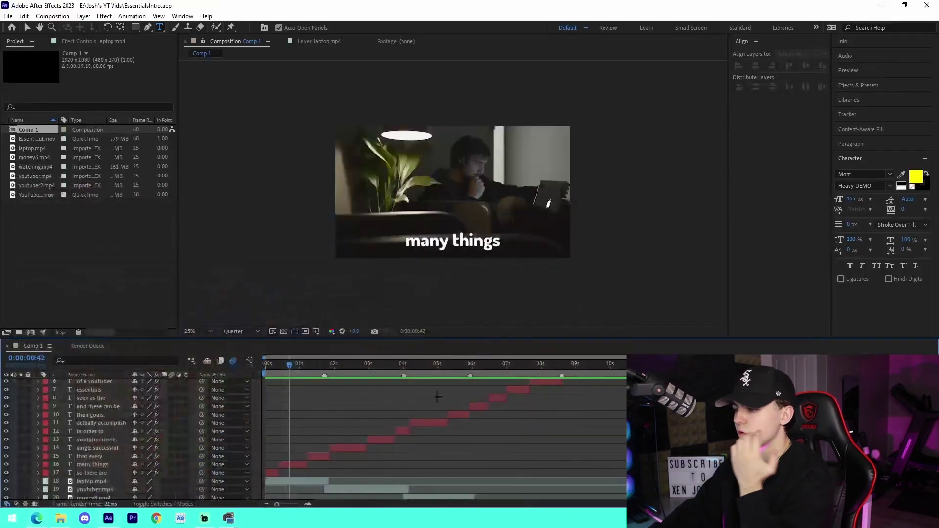
Step: Switch back to After Effects and play through the captioned B-roll up to the watching.mp4 clip, around 0:00:11:40
{"action": "key", "text": "space"}
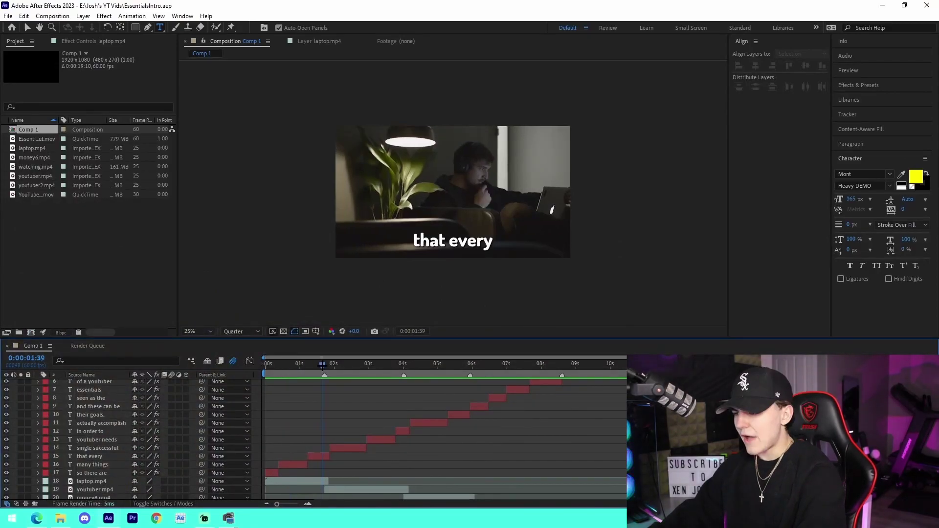
{"action": "left_click_drag", "start_coordinate": [368, 374], "coordinate": [429, 386]}
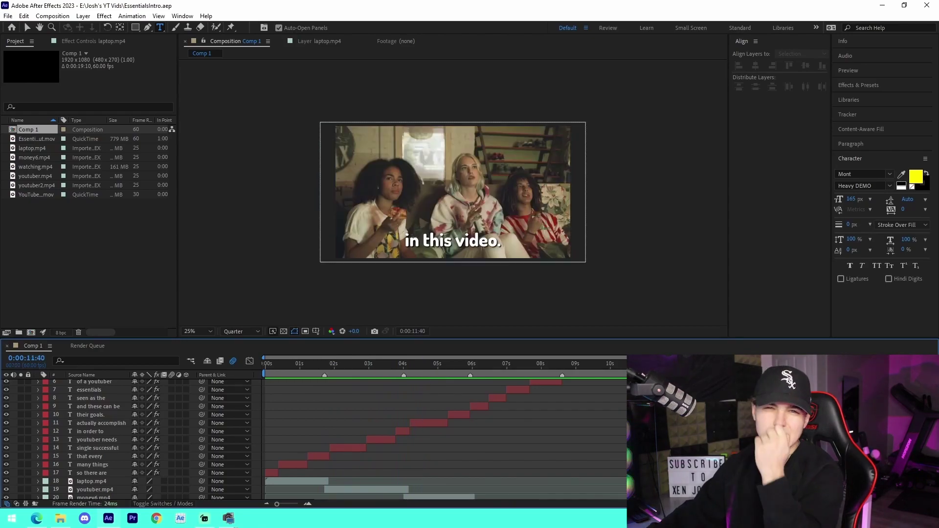
{"action": "scroll", "coordinate": [313, 437], "scroll_direction": "down", "scroll_amount": 2}
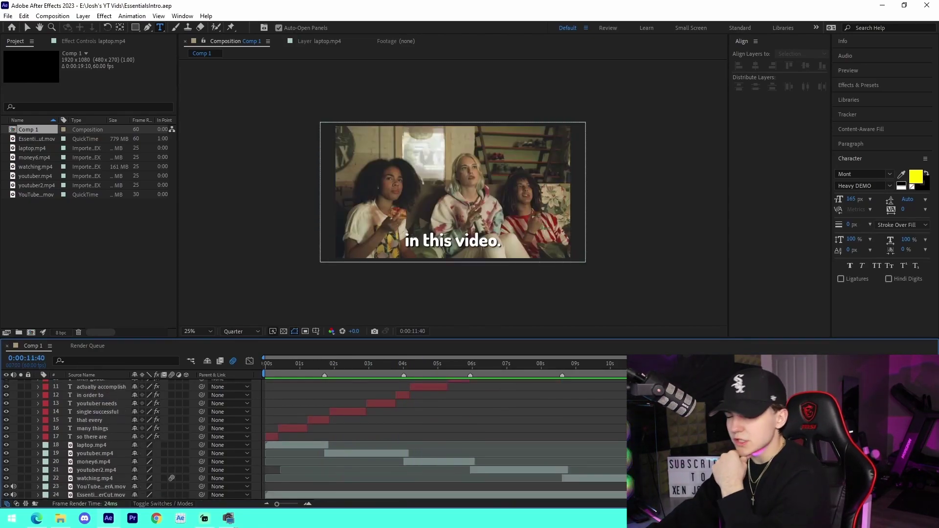
Step: Step frame by frame through the transition from the watching.mp4 clip to the talking-head footage, ending at 0:00:12:12
{"action": "key", "text": "Page_Up"}
{"action": "key", "text": "Page_Up"}
{"action": "key", "text": "Page_Up"}
{"action": "key", "text": "Page_Up"}
{"action": "key", "text": "Page_Up"}
{"action": "key", "text": "Page_Up"}
{"action": "key", "text": "Page_Up"}
{"action": "key", "text": "Page_Up"}
{"action": "key", "text": "Page_Up"}
{"action": "key", "text": "Page_Up"}
{"action": "key", "text": "Page_Up"}
{"action": "key", "text": "Page_Up"}
{"action": "key", "text": "Page_Up"}
{"action": "key", "text": "Page_Up"}
{"action": "key", "text": "Page_Up"}
{"action": "key", "text": "Page_Up"}
{"action": "key", "text": "Page_Up"}
{"action": "key", "text": "Page_Up"}
{"action": "key", "text": "Page_Up"}
{"action": "key", "text": "Page_Up"}
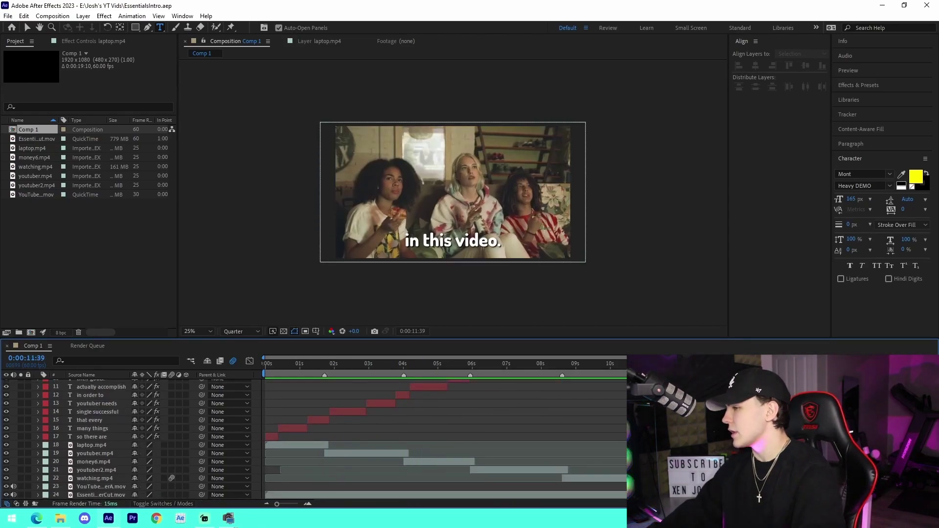
{"action": "key", "text": "Page_Down"}
{"action": "key", "text": "Page_Down"}
{"action": "key", "text": "Page_Down"}
{"action": "key", "text": "Page_Down"}
{"action": "key", "text": "Page_Down"}
{"action": "key", "text": "Page_Down"}
{"action": "key", "text": "Page_Down"}
{"action": "key", "text": "Page_Down"}
{"action": "key", "text": "Page_Down"}
{"action": "key", "text": "Page_Down"}
{"action": "key", "text": "Page_Down"}
{"action": "key", "text": "Page_Down"}
{"action": "key", "text": "Page_Down"}
{"action": "key", "text": "Page_Down"}
{"action": "key", "text": "Page_Down"}
{"action": "key", "text": "Page_Down"}
{"action": "key", "text": "Page_Down"}
{"action": "key", "text": "Page_Down"}
{"action": "key", "text": "Page_Down"}
{"action": "key", "text": "Page_Down"}
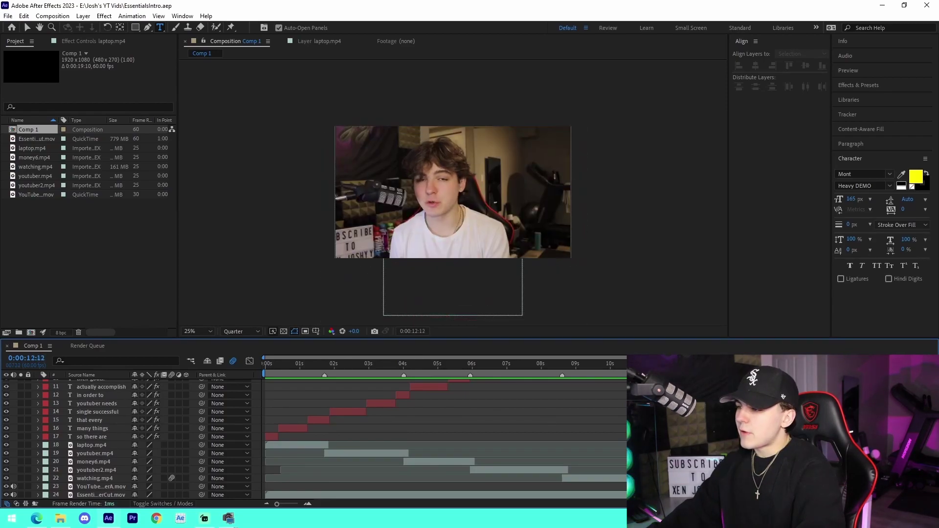
{"action": "key", "text": "Page_Down"}
{"action": "key", "text": "Page_Down"}
{"action": "key", "text": "Page_Down"}
{"action": "key", "text": "Page_Down"}
{"action": "key", "text": "Page_Down"}
{"action": "key", "text": "Page_Down"}
{"action": "key", "text": "Page_Down"}
{"action": "key", "text": "Page_Down"}
{"action": "key", "text": "Page_Down"}
{"action": "key", "text": "Page_Down"}
{"action": "key", "text": "Page_Down"}
{"action": "key", "text": "Page_Down"}
{"action": "key", "text": "Page_Down"}
{"action": "key", "text": "Page_Down"}
{"action": "key", "text": "Page_Down"}
{"action": "key", "text": "Page_Down"}
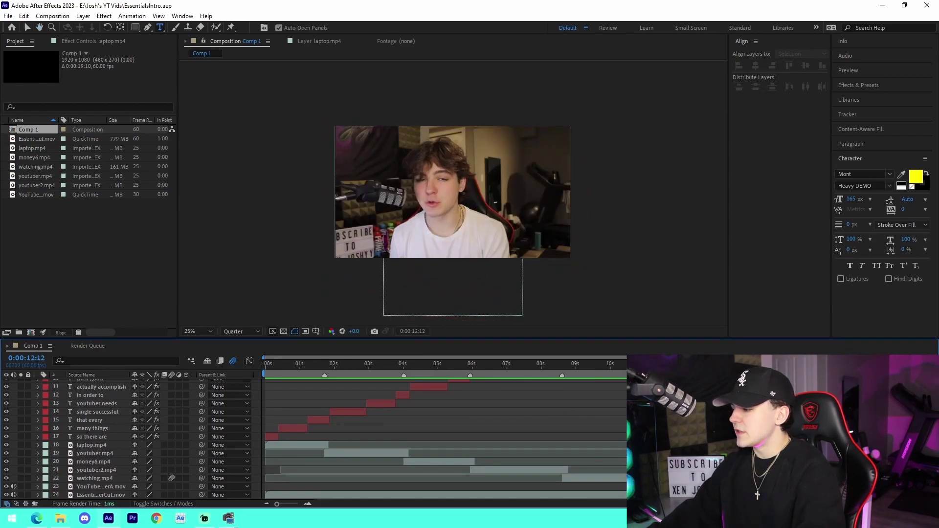
Step: Reveal the Scale property of the talking-head footage on layer 24 and go to its keyframe at 0:00:11:50
{"action": "left_click", "coordinate": [101, 495]}
{"action": "key", "text": "s"}
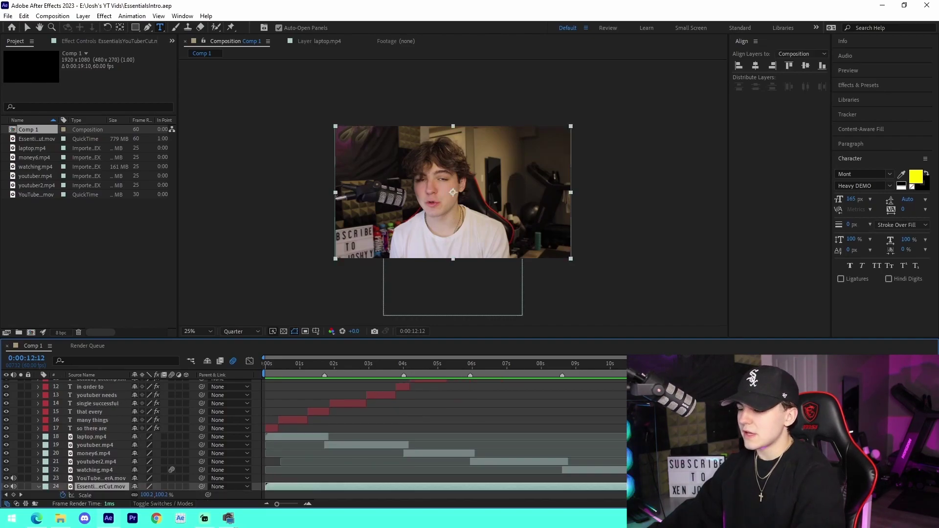
{"action": "key", "text": "j"}
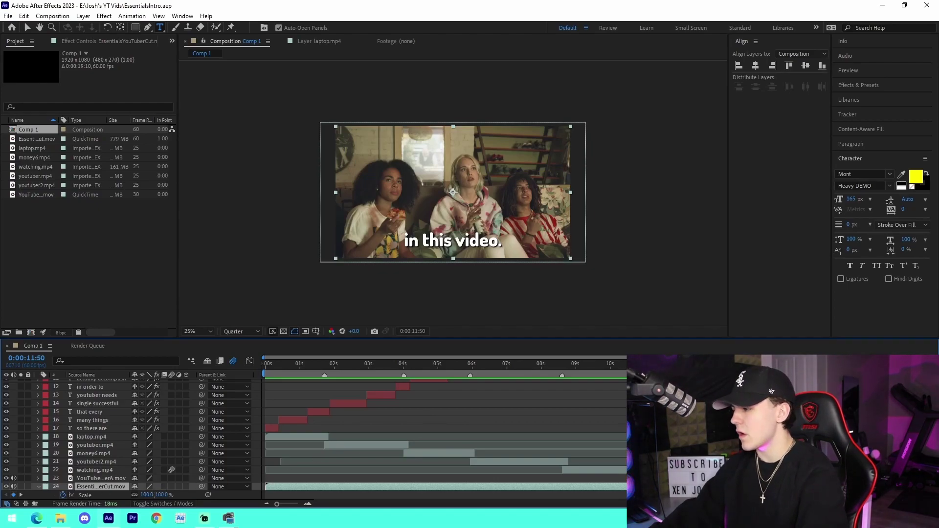
Step: Play and scrub the talking-head section from 0:00:11:50 to examine its slow Scale zoom and the subscribe pop-up
{"action": "key", "text": "space"}
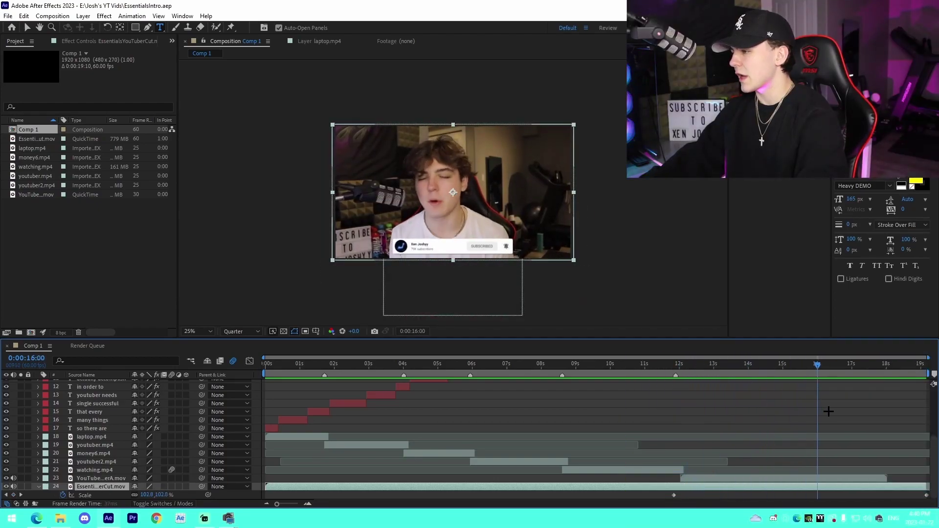
{"action": "left_click_drag", "start_coordinate": [828, 411], "coordinate": [767, 430]}
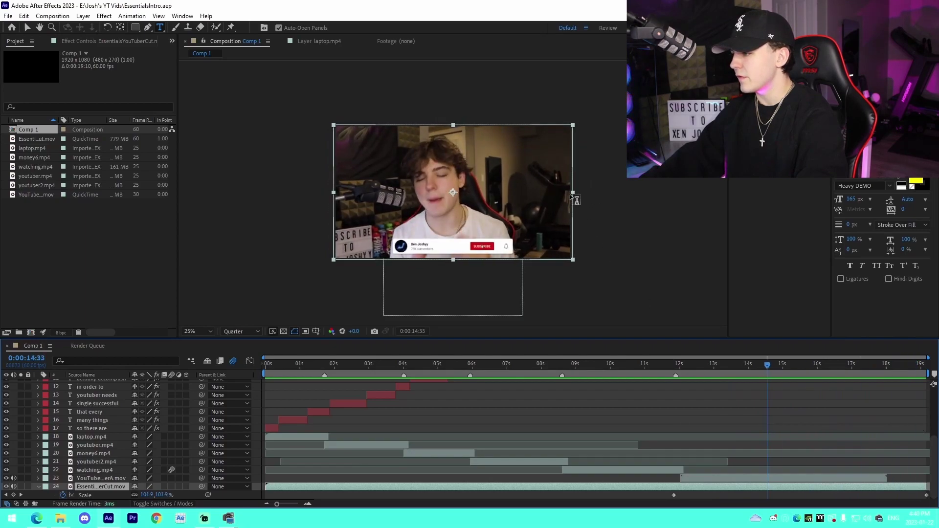
{"action": "left_click_drag", "start_coordinate": [772, 390], "coordinate": [677, 419]}
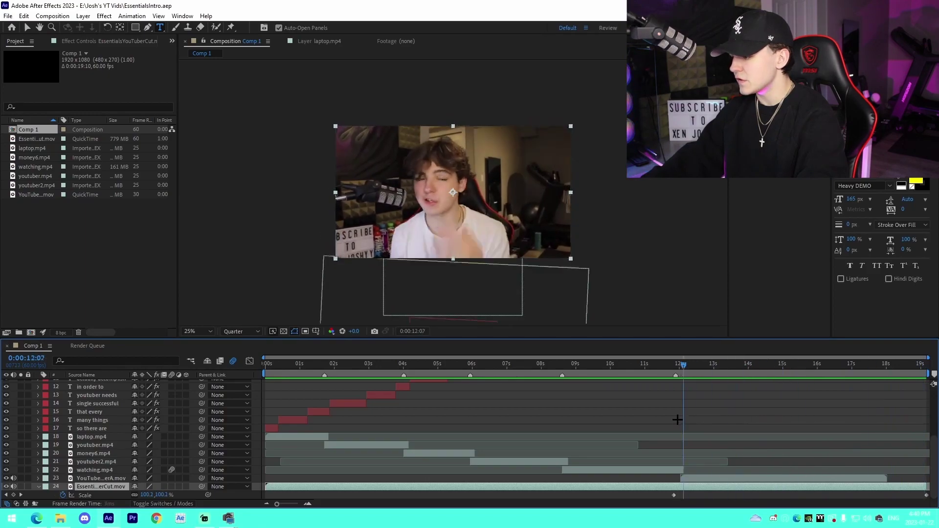
{"action": "left_click", "coordinate": [673, 366]}
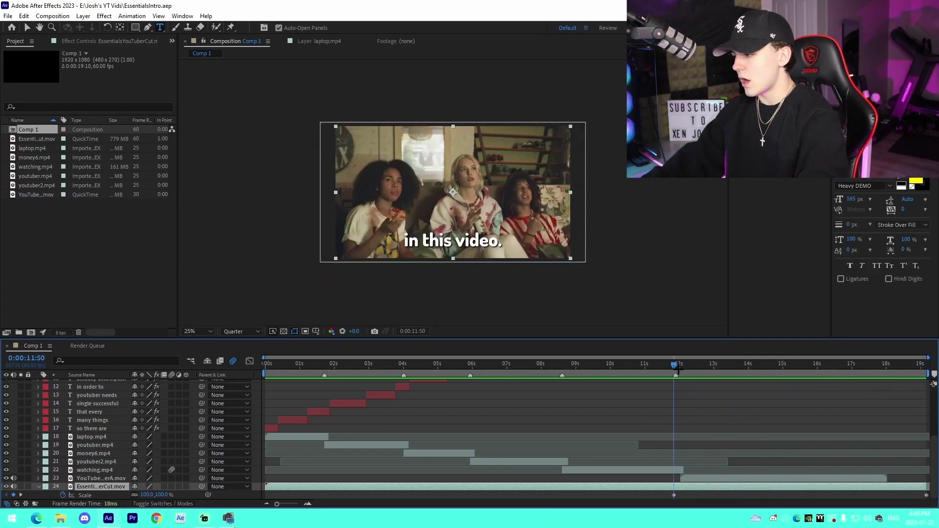
{"action": "key", "text": "space"}
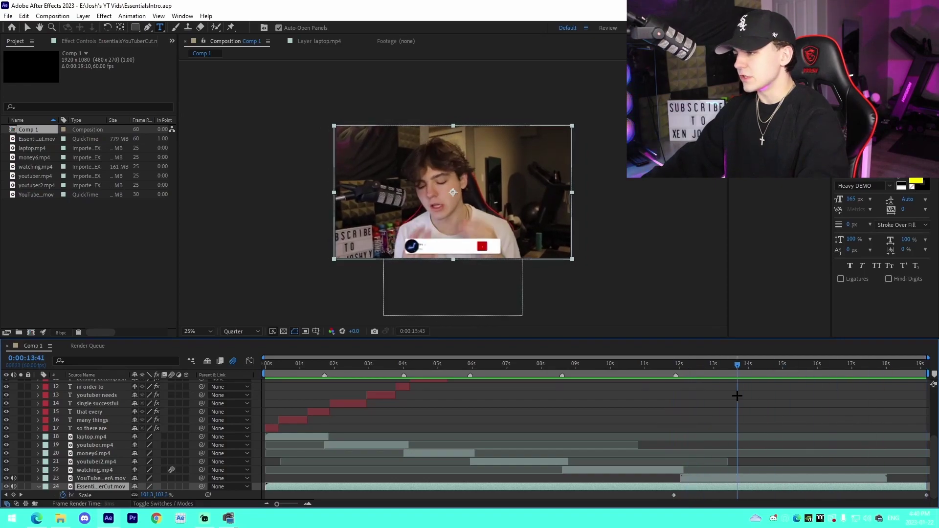
{"action": "left_click_drag", "start_coordinate": [737, 396], "coordinate": [764, 404]}
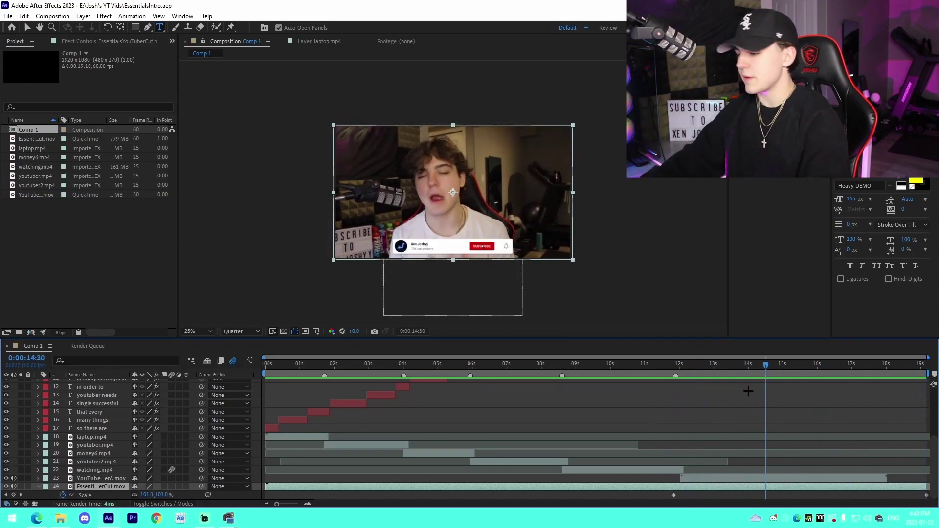
Step: Return to the start of the composition and expand the properties of the "so there are" caption layer
{"action": "left_click", "coordinate": [468, 417]}
{"action": "key", "text": "Home"}
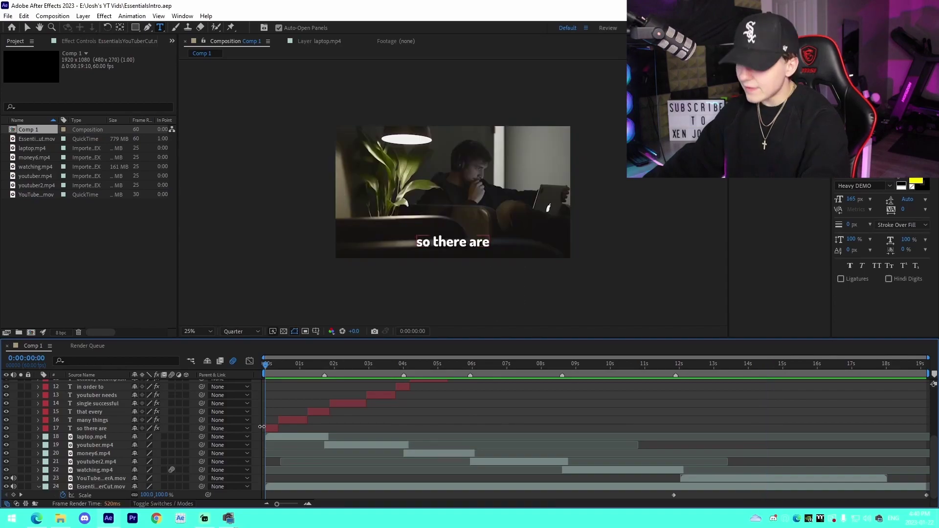
{"action": "left_click", "coordinate": [42, 429]}
{"action": "left_click", "coordinate": [38, 429]}
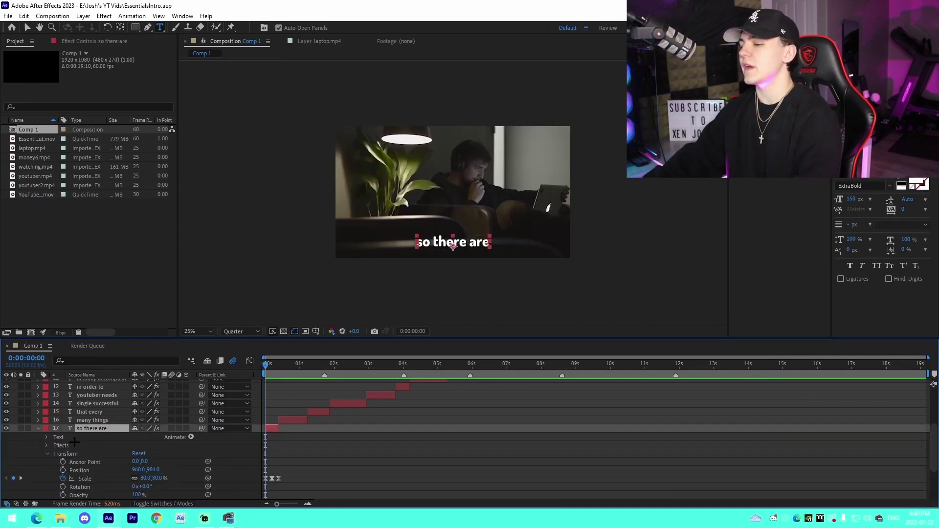
Step: Show the caption's effects and examine the S_DropShadow and S_DropShadow 2 settings in Effect Controls
{"action": "left_click", "coordinate": [69, 445]}
{"action": "left_click", "coordinate": [46, 445]}
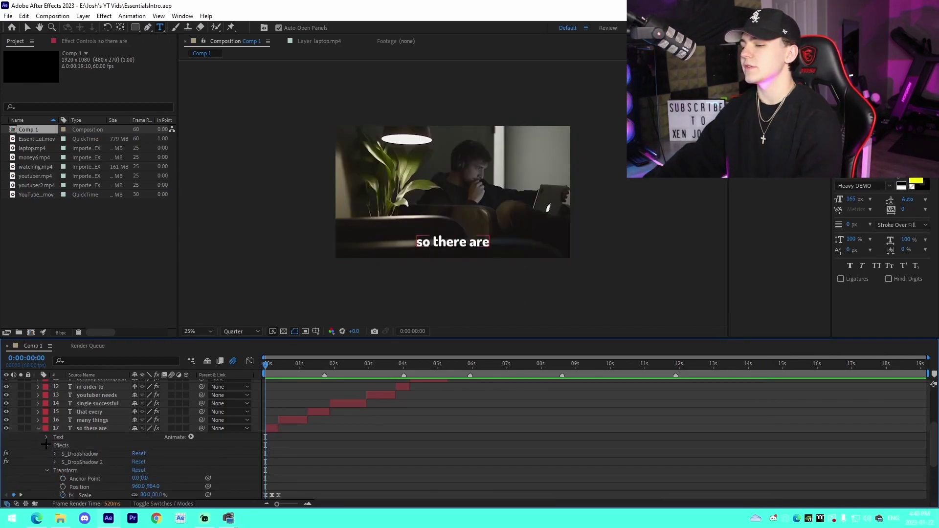
{"action": "left_click", "coordinate": [64, 445]}
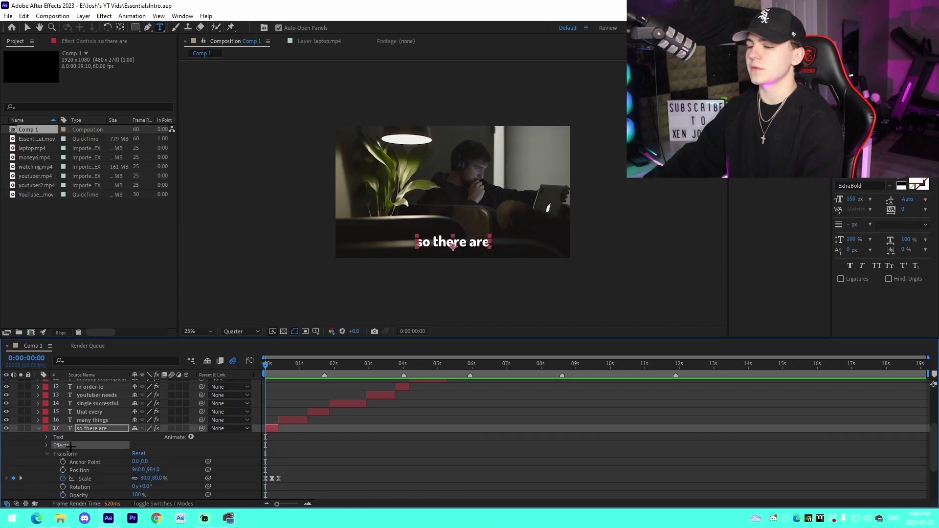
{"action": "double_click", "coordinate": [71, 446]}
{"action": "double_click", "coordinate": [69, 453]}
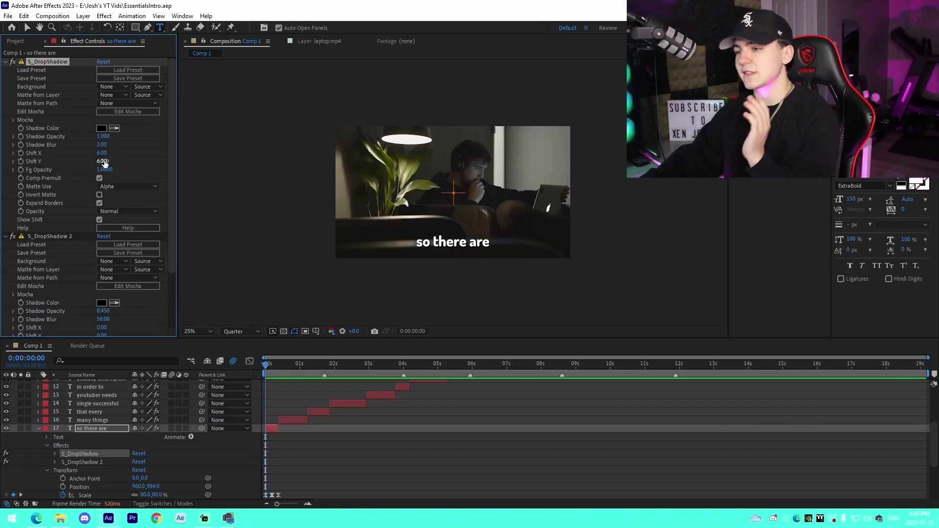
{"action": "scroll", "coordinate": [70, 301], "scroll_direction": "down", "scroll_amount": 3}
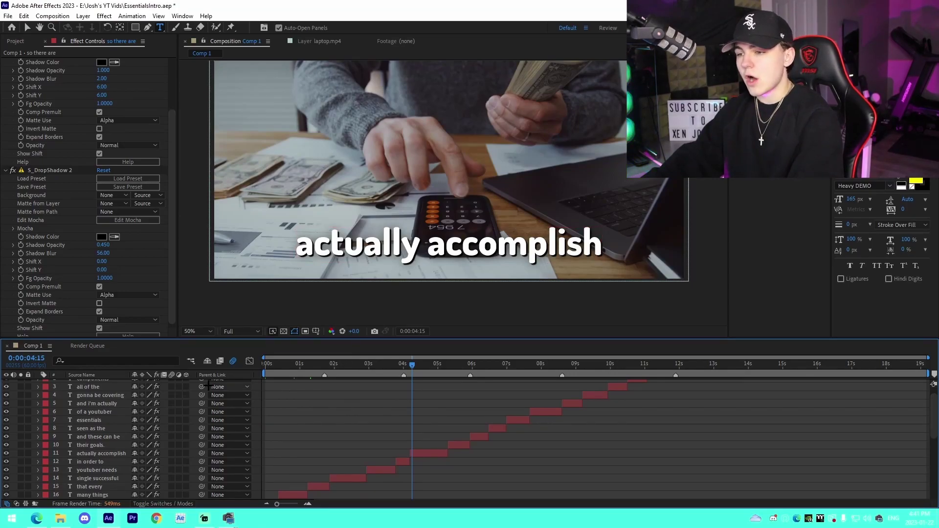
Step: Collapse the "so there are" caption's properties and set the preview resolution to Quarter
{"action": "scroll", "coordinate": [383, 423], "scroll_direction": "down", "scroll_amount": 5}
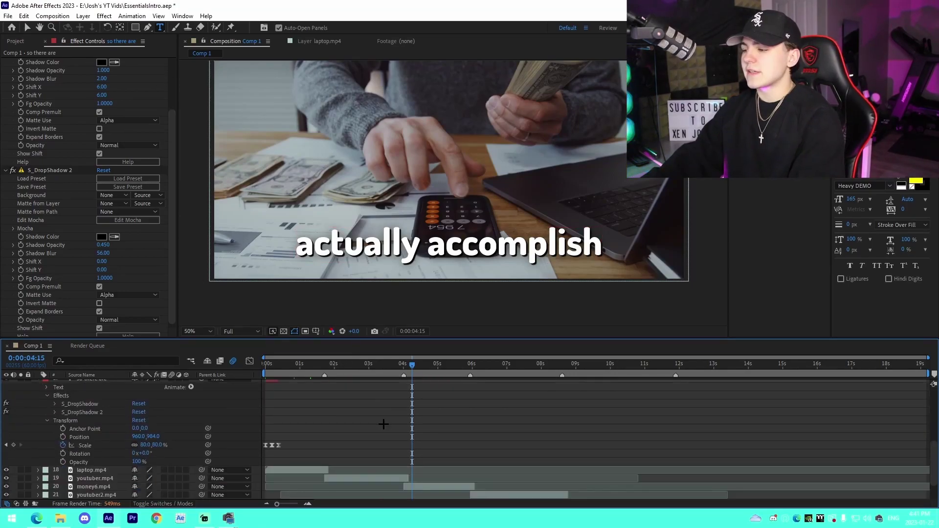
{"action": "scroll", "coordinate": [384, 424], "scroll_direction": "up", "scroll_amount": 5}
{"action": "scroll", "coordinate": [230, 461], "scroll_direction": "down", "scroll_amount": 5}
{"action": "left_click", "coordinate": [38, 392]}
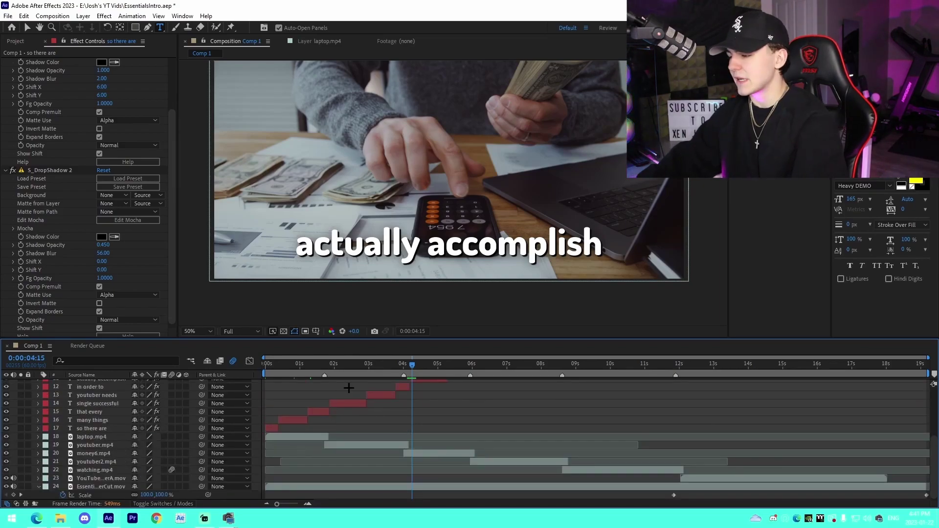
{"action": "left_click", "coordinate": [239, 331]}
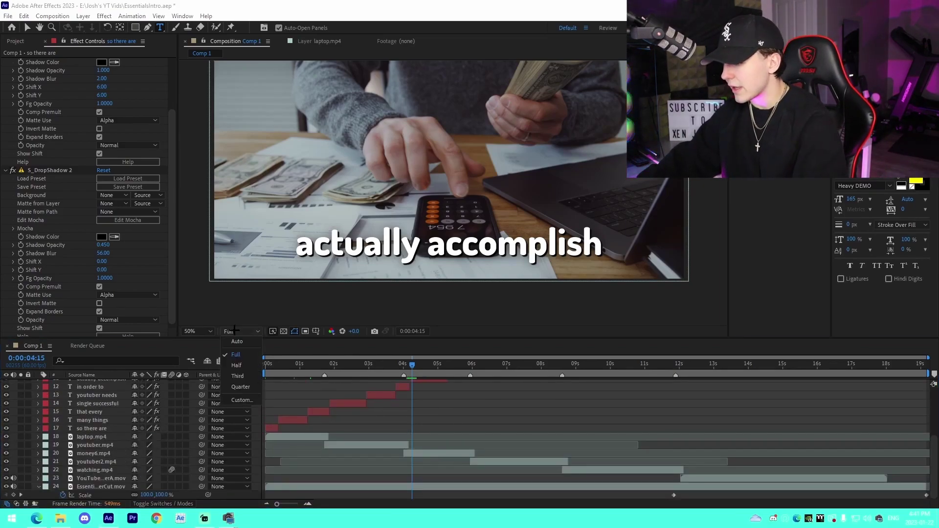
{"action": "left_click", "coordinate": [242, 386]}
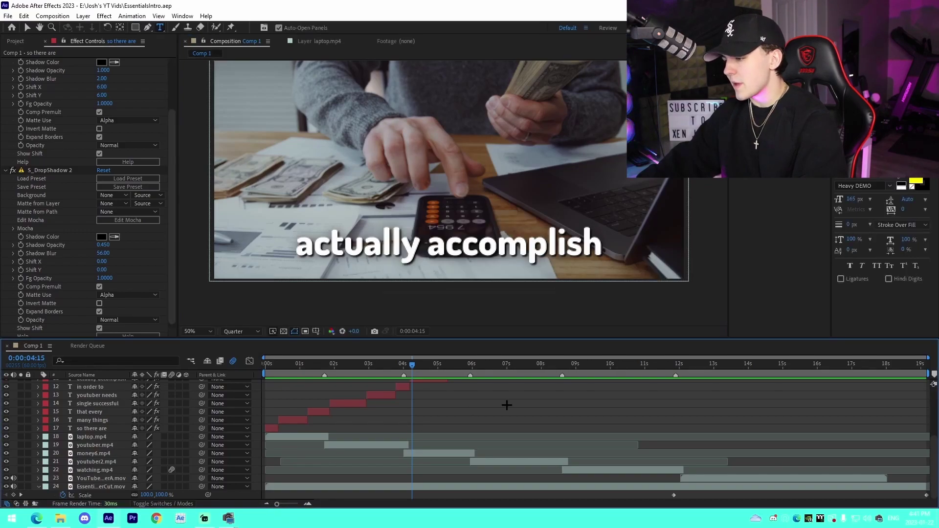
Step: Go to 0:00:11:51 and reveal the keyframed properties of the watching.mp4 layer
{"action": "left_click_drag", "start_coordinate": [430, 373], "coordinate": [548, 396]}
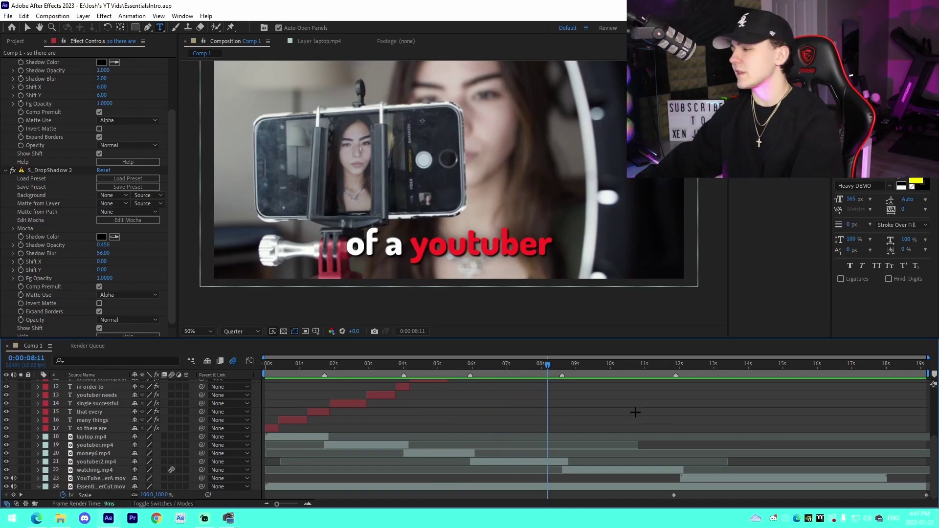
{"action": "left_click_drag", "start_coordinate": [635, 367], "coordinate": [674, 381]}
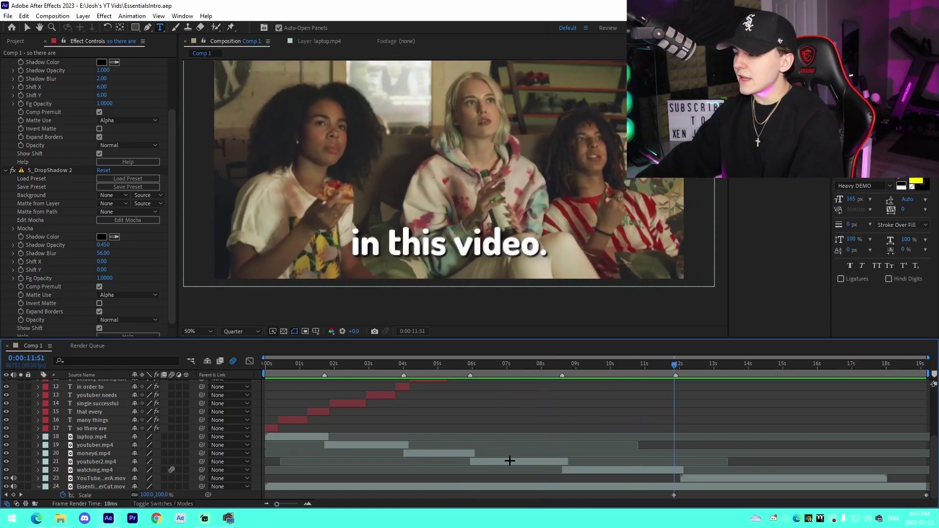
{"action": "scroll", "coordinate": [552, 446], "scroll_direction": "up", "scroll_amount": 5}
{"action": "scroll", "coordinate": [597, 446], "scroll_direction": "down", "scroll_amount": 5}
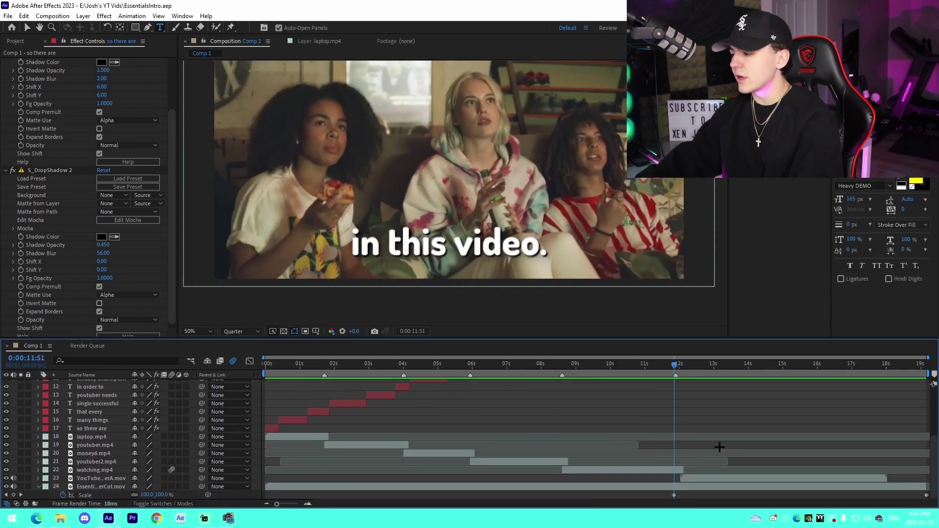
{"action": "left_click", "coordinate": [650, 469]}
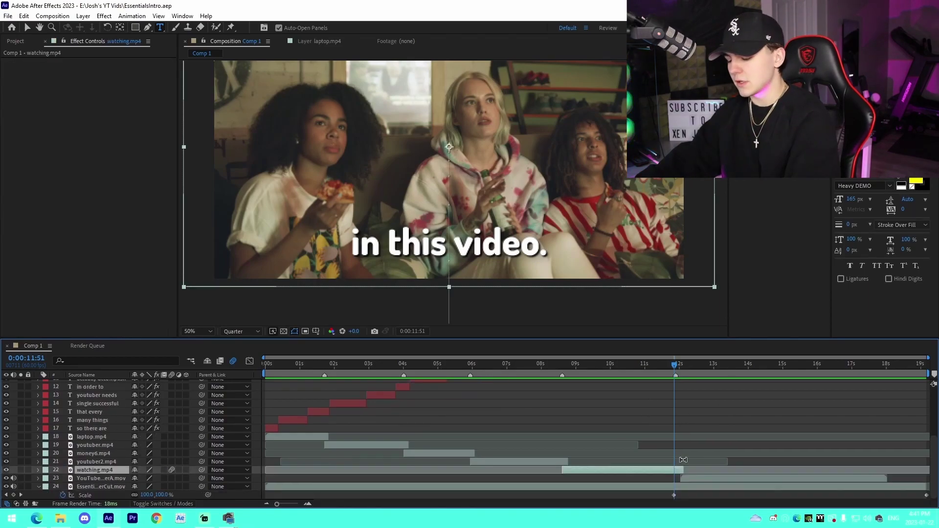
{"action": "key", "text": "u"}
Step: Trim the end of watching.mp4 to its first Y Position and Rotation keyframes at 0:00:11:54
{"action": "mouse_move", "coordinate": [674, 369]}
{"action": "left_mouse_down"}
{"action": "mouse_move", "coordinate": [658, 364]}
{"action": "mouse_move", "coordinate": [674, 370]}
{"action": "left_mouse_up"}
{"action": "key", "text": "alt+bracketright"}
{"action": "key", "text": "equal"}
{"action": "key", "text": "equal"}
{"action": "key", "text": "space"}
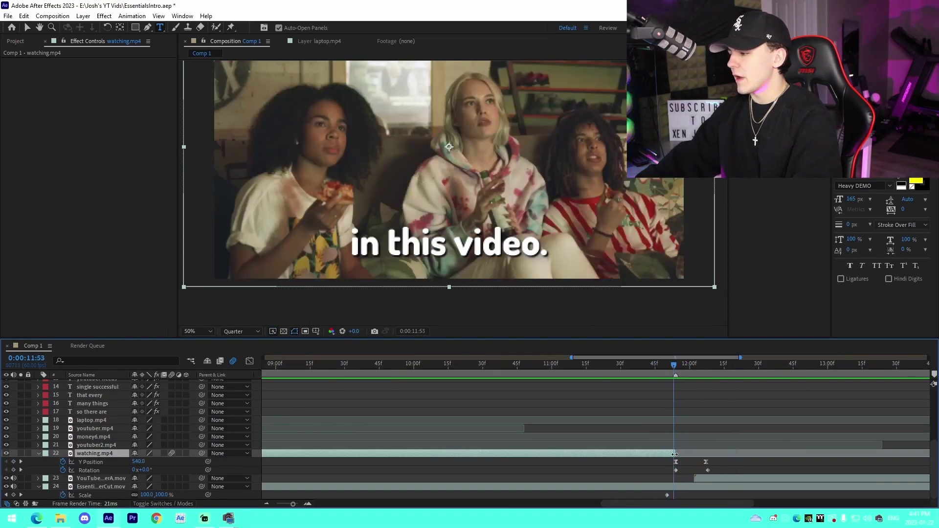
{"action": "left_click_drag", "start_coordinate": [674, 453], "coordinate": [707, 461]}
{"action": "left_click_drag", "start_coordinate": [662, 366], "coordinate": [697, 378]}
{"action": "key", "text": "j"}
{"action": "left_click_drag", "start_coordinate": [707, 451], "coordinate": [668, 457]}
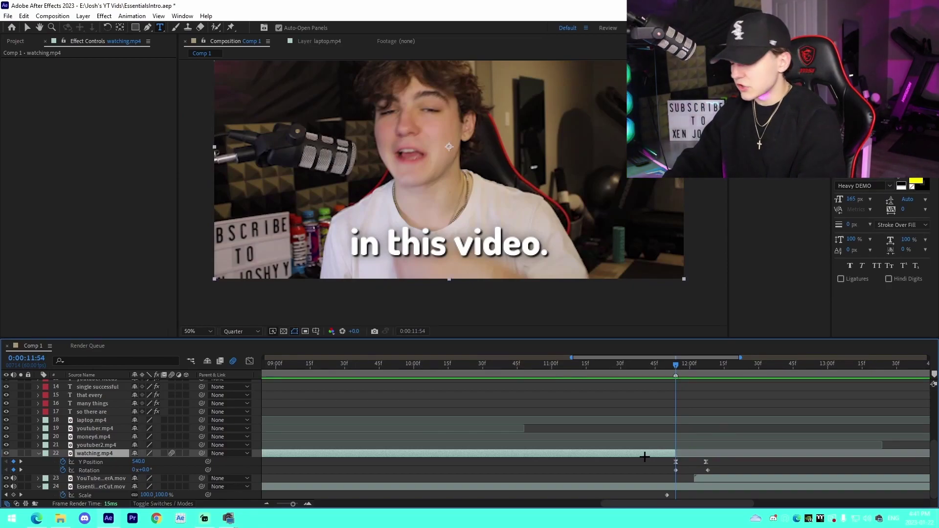
Step: Add an adjustment layer above watching.mp4 and apply JoshyySwipeUp.ffx from the AE folder of the Joshyy Transition Pack
{"action": "key", "text": "ctrl+alt+y"}
{"action": "left_click", "coordinate": [132, 16]}
{"action": "left_click", "coordinate": [151, 37]}
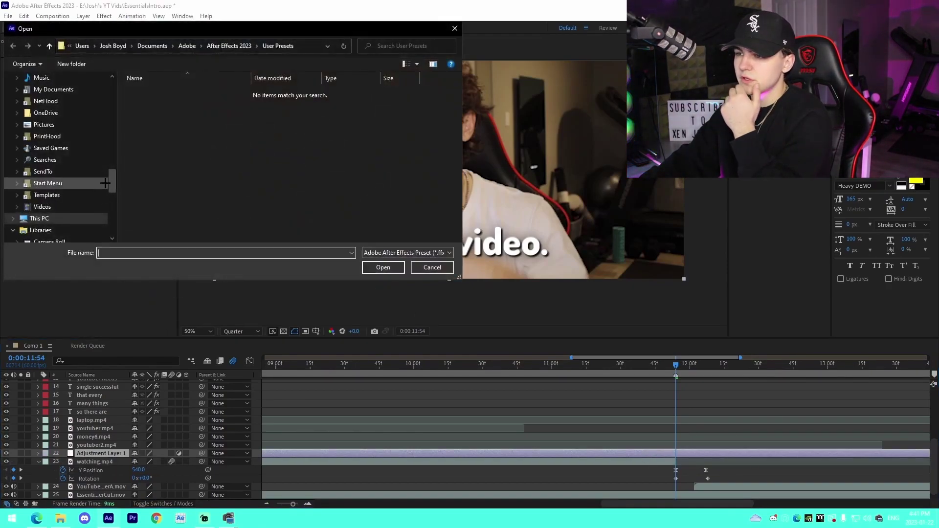
{"action": "scroll", "coordinate": [98, 171], "scroll_direction": "up", "scroll_amount": 6}
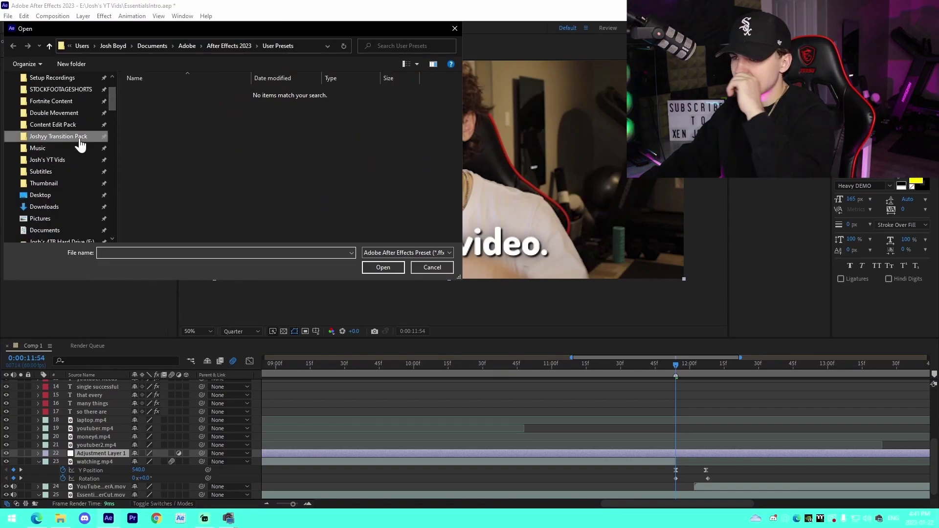
{"action": "left_click", "coordinate": [81, 137]}
{"action": "double_click", "coordinate": [147, 93]}
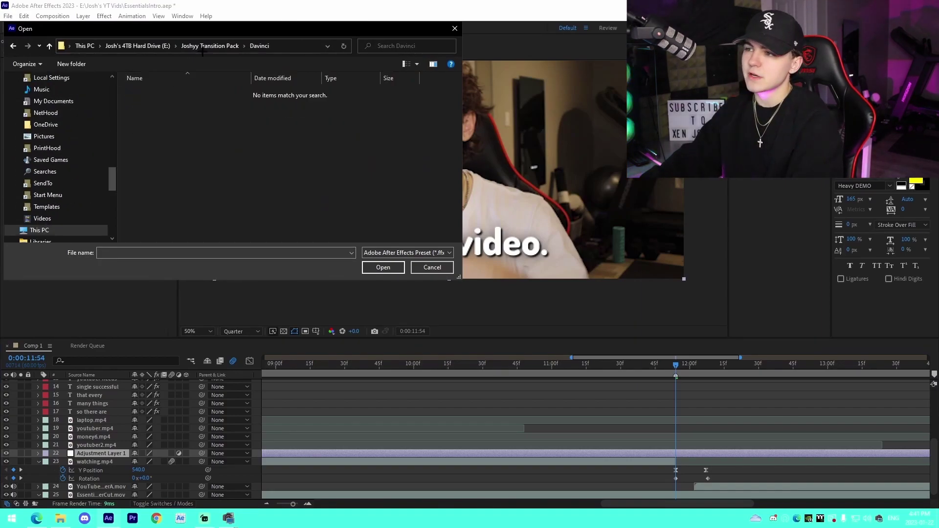
{"action": "left_click", "coordinate": [210, 45]}
{"action": "double_click", "coordinate": [154, 100]}
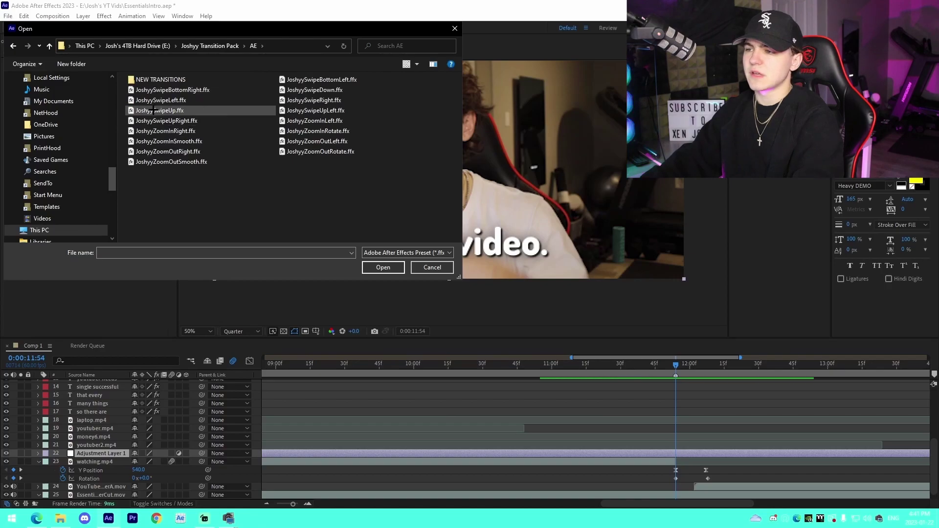
{"action": "double_click", "coordinate": [154, 110]}
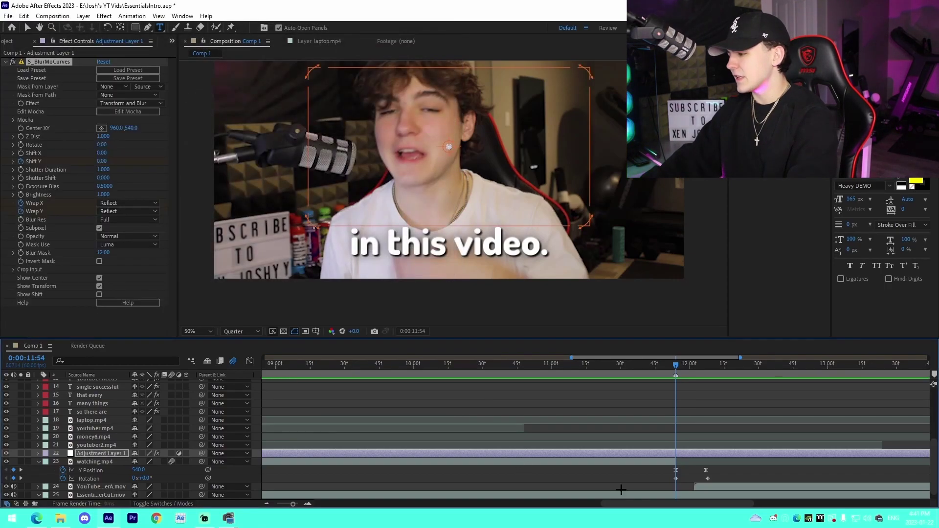
Step: Reveal the adjustment layer's S_BlurMoCurves keyframes and shift them earlier so the middle Shift Y keyframes meet the cut at 0:00:11:54
{"action": "key", "text": "v"}
{"action": "key", "text": "u"}
{"action": "scroll", "coordinate": [704, 438], "scroll_direction": "down", "scroll_amount": 1}
{"action": "left_click_drag", "start_coordinate": [711, 445], "coordinate": [673, 453]}
{"action": "left_click", "coordinate": [321, 503]}
{"action": "left_click", "coordinate": [307, 503]}
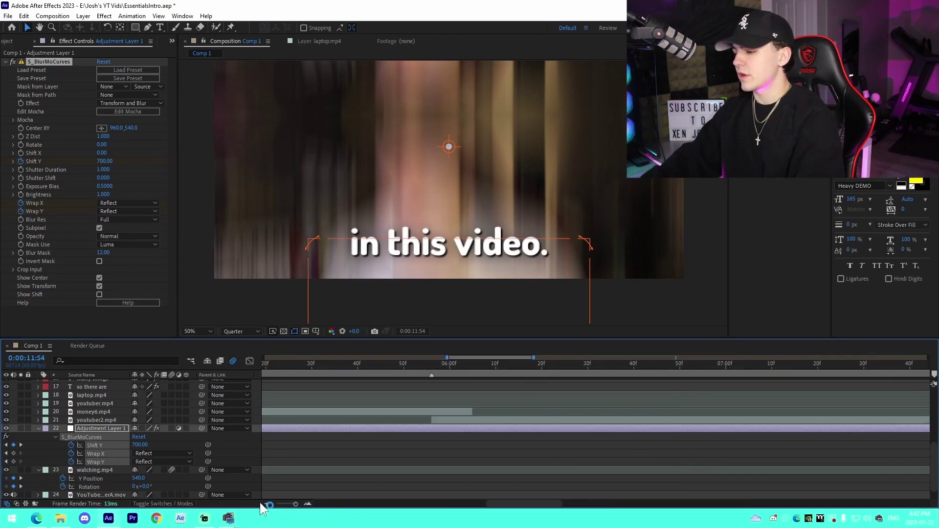
{"action": "double_click", "coordinate": [266, 504]}
{"action": "scroll", "coordinate": [596, 440], "scroll_direction": "down", "scroll_amount": 1}
{"action": "scroll", "coordinate": [777, 486], "scroll_direction": "right", "scroll_amount": 3}
{"action": "scroll", "coordinate": [778, 486], "scroll_direction": "up", "scroll_amount": 2}
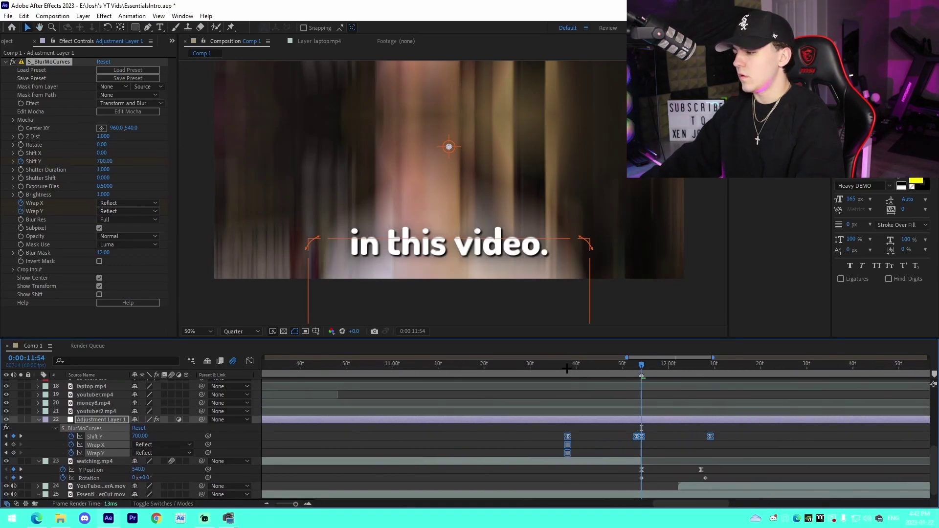
Step: Split the adjustment layer at 0:00:11:36, just before its first keyframes, and delete the part before it
{"action": "key", "text": "Page_Down"}
{"action": "key", "text": "Page_Down"}
{"action": "left_click_drag", "start_coordinate": [575, 365], "coordinate": [558, 365]}
{"action": "key", "text": "ctrl+shift+d"}
{"action": "left_click", "coordinate": [549, 432]}
{"action": "left_click", "coordinate": [549, 429]}
{"action": "key", "text": "Delete"}
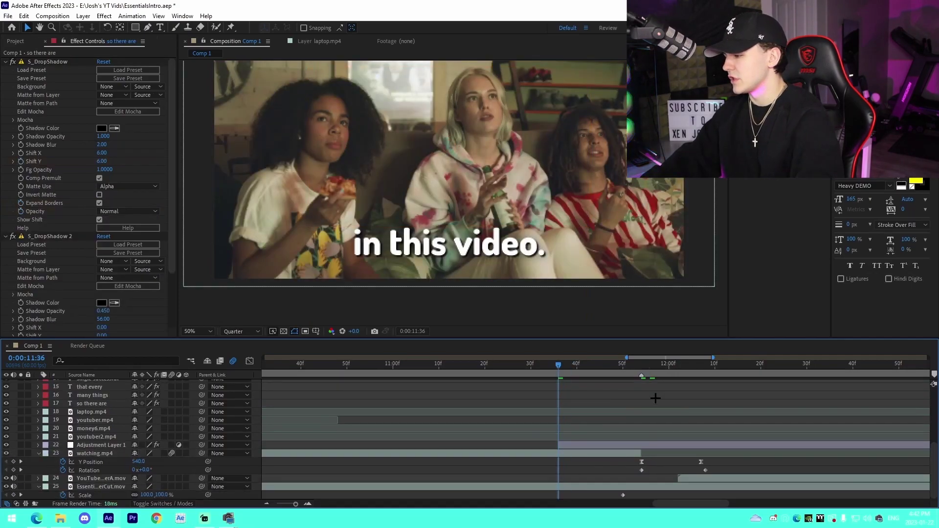
Step: Split the adjustment layer at 0:00:12:16, delete the remainder after it, and save the project
{"action": "left_click_drag", "start_coordinate": [662, 367], "coordinate": [742, 372]}
{"action": "left_click", "coordinate": [753, 444]}
{"action": "key", "text": "ctrl+shift+d"}
{"action": "key", "text": "Delete"}
{"action": "key", "text": "ctrl+s"}
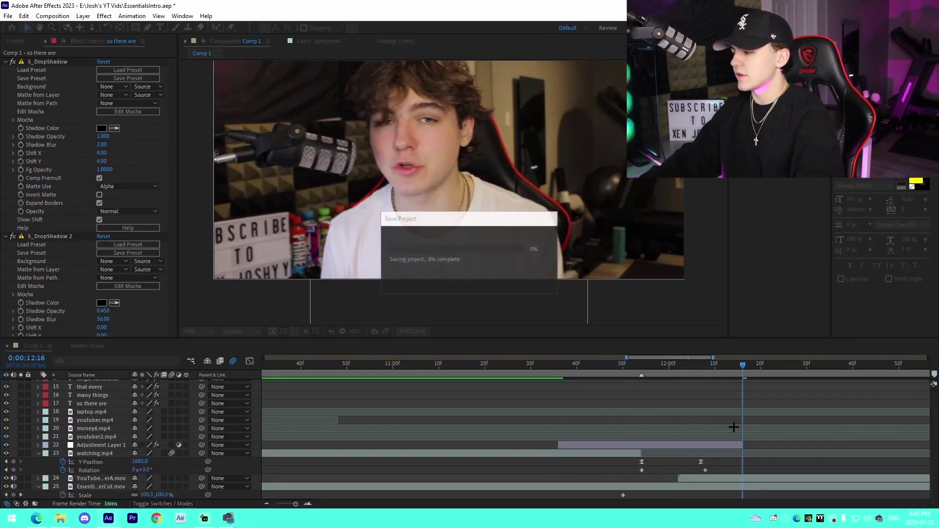
Step: Play the swipe-up transition from just before the adjustment layer to check it between watching.mp4 and the talking-head footage
{"action": "left_click_drag", "start_coordinate": [544, 368], "coordinate": [536, 367]}
{"action": "key", "text": "space"}
{"action": "key", "text": "space"}
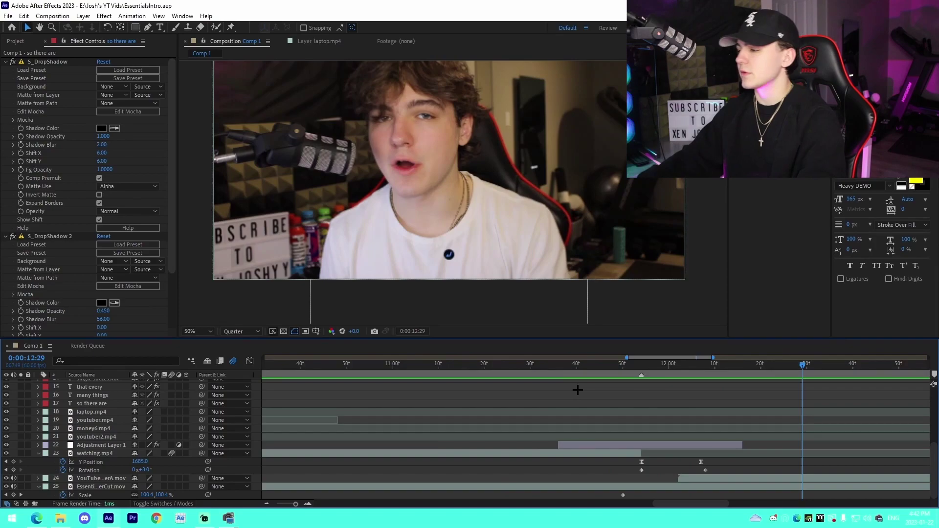
Step: Show the whole composition in the timeline and collapse the properties of watching.mp4
{"action": "left_click", "coordinate": [266, 503]}
{"action": "left_click", "coordinate": [267, 502]}
{"action": "left_click", "coordinate": [267, 502]}
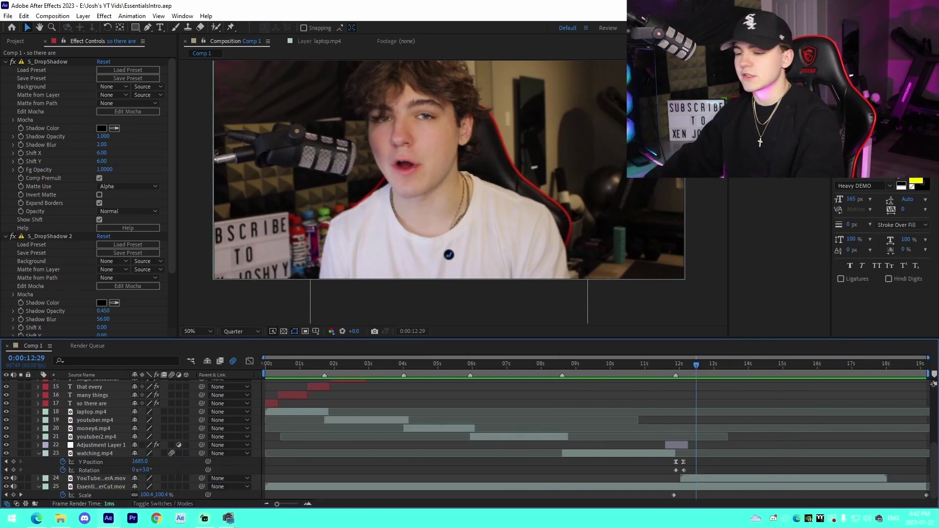
{"action": "left_click", "coordinate": [38, 453]}
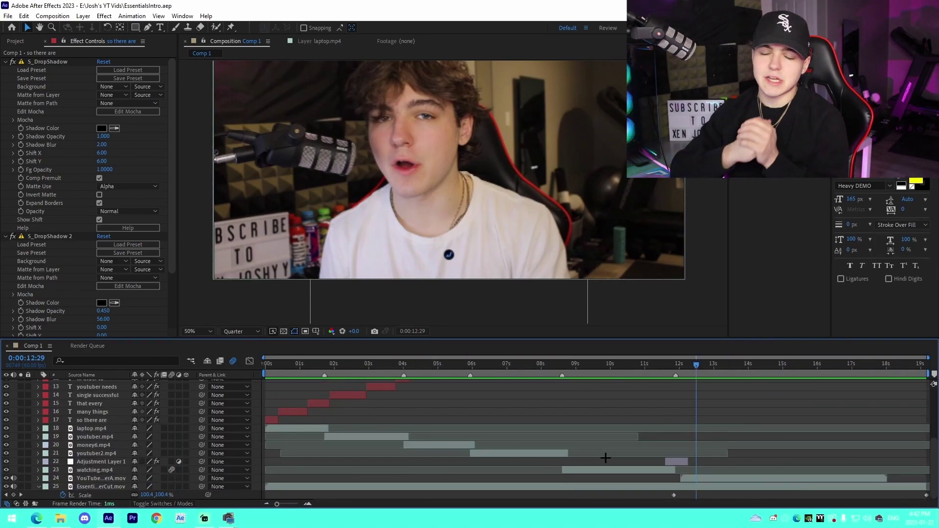